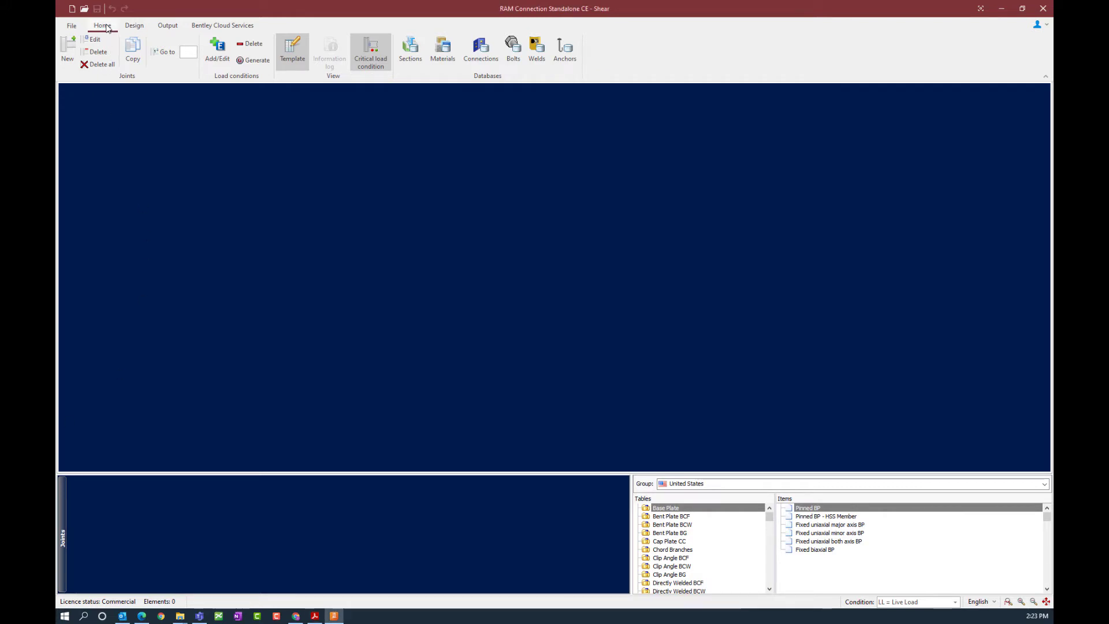
Start a new beam to column flange joint and review the available beam types and their help, keeping Prismatic member
click(72, 54)
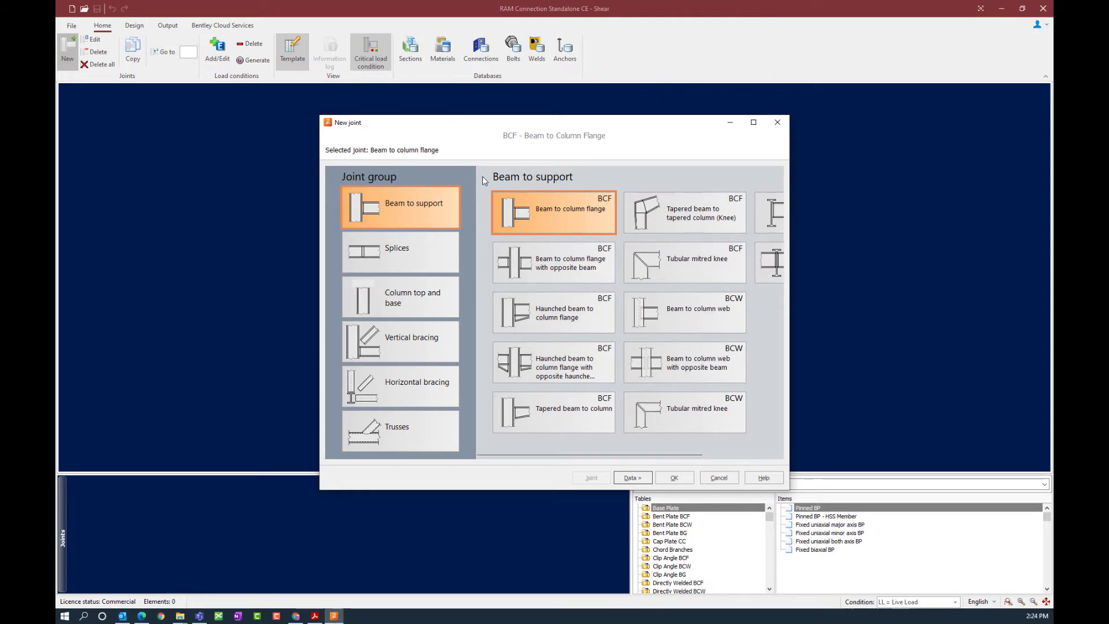
click(632, 477)
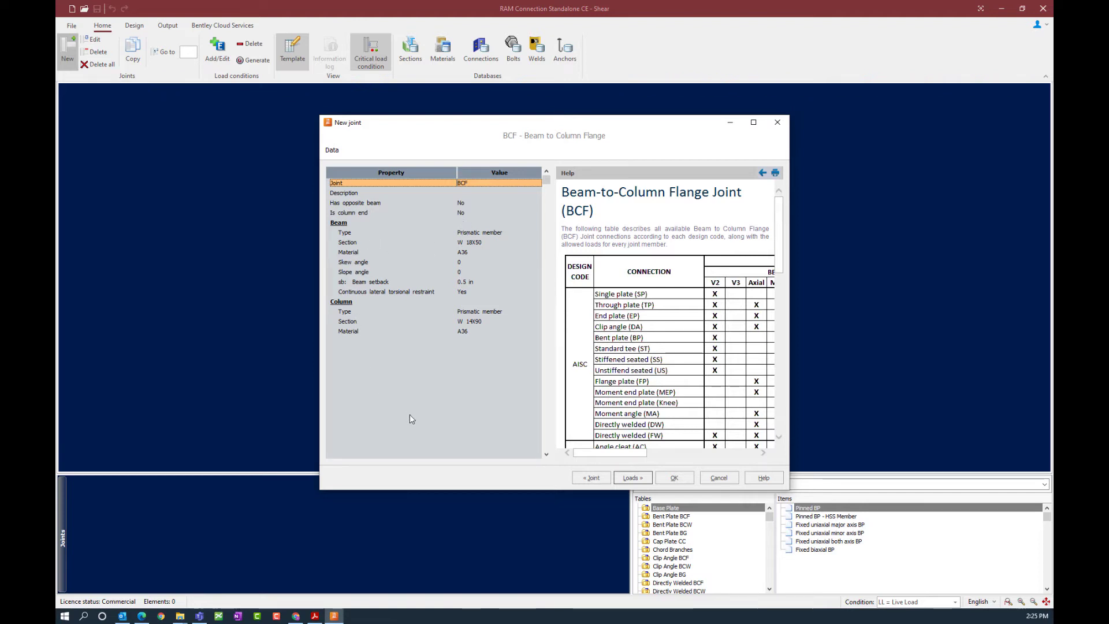
click(490, 233)
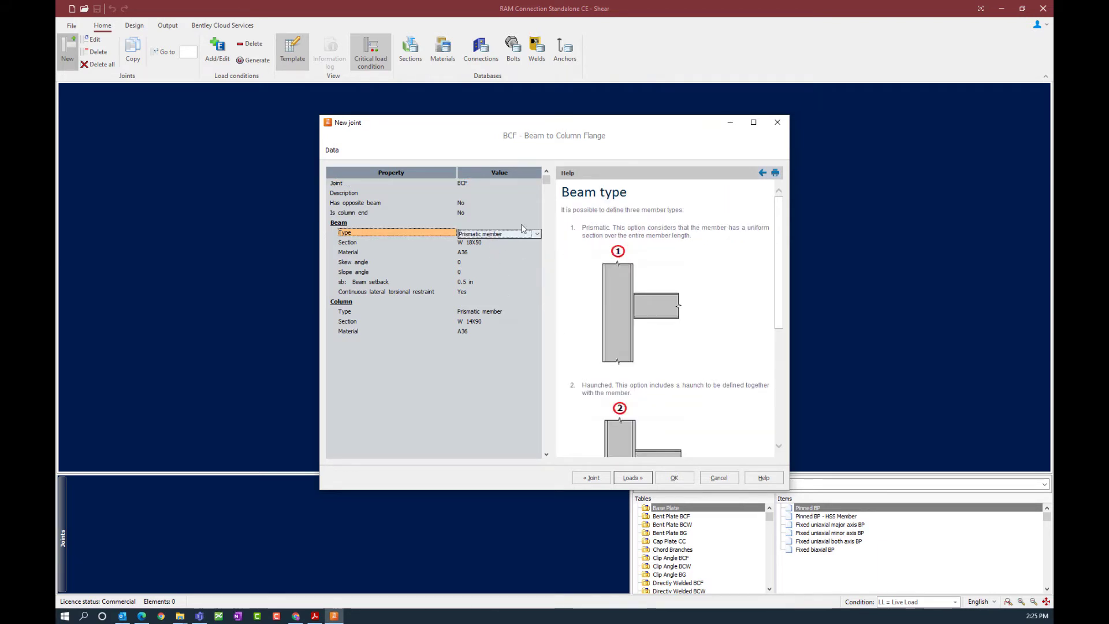
click(537, 234)
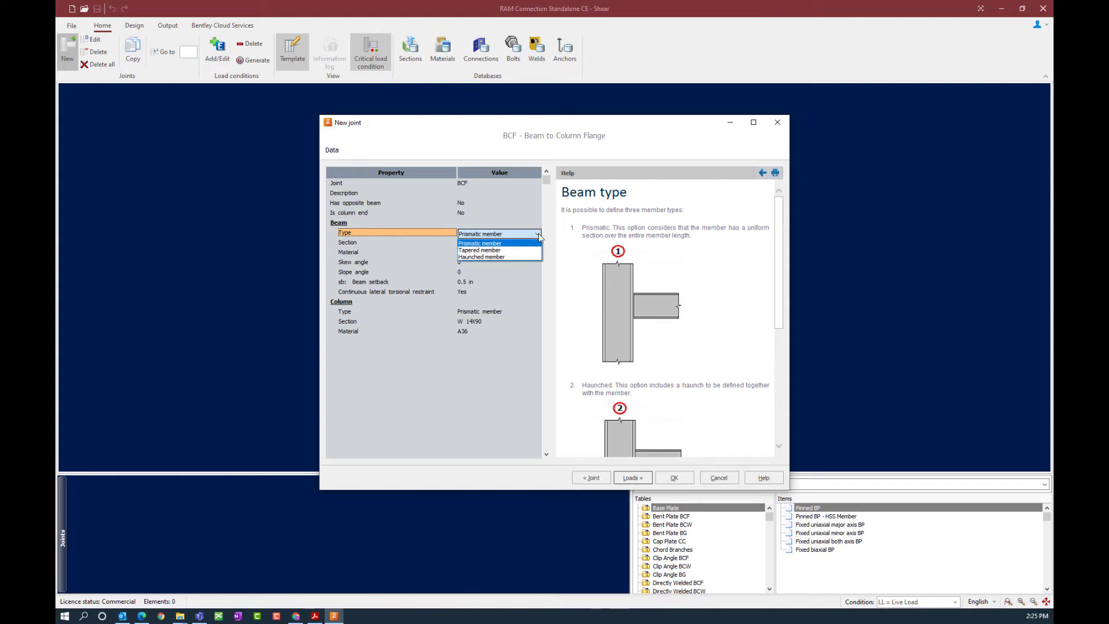
click(538, 233)
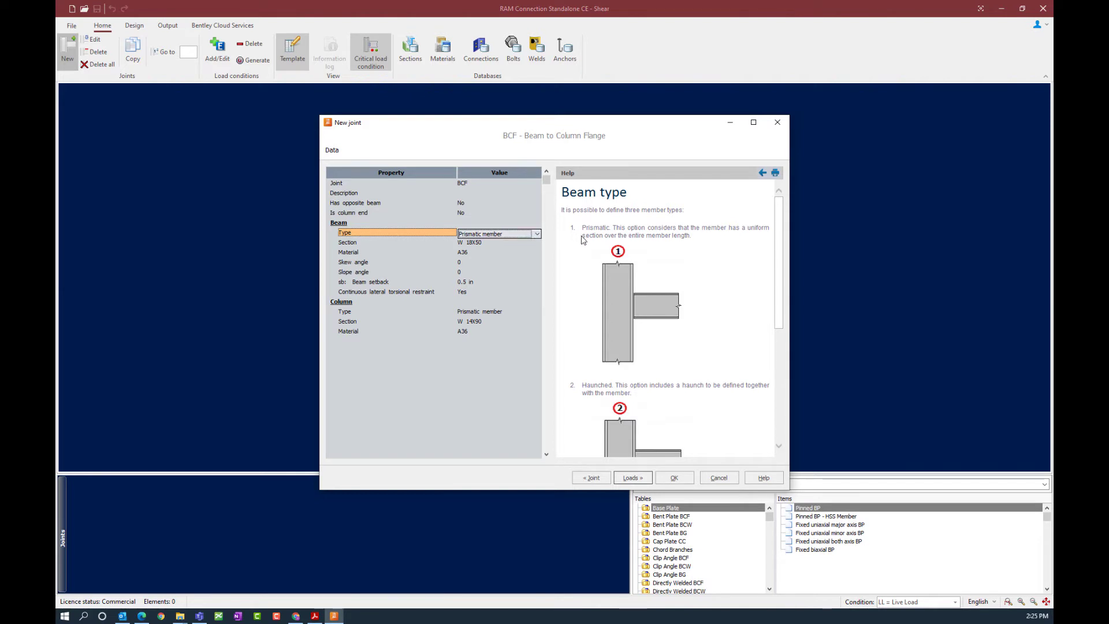
scroll(575, 264, down, 5)
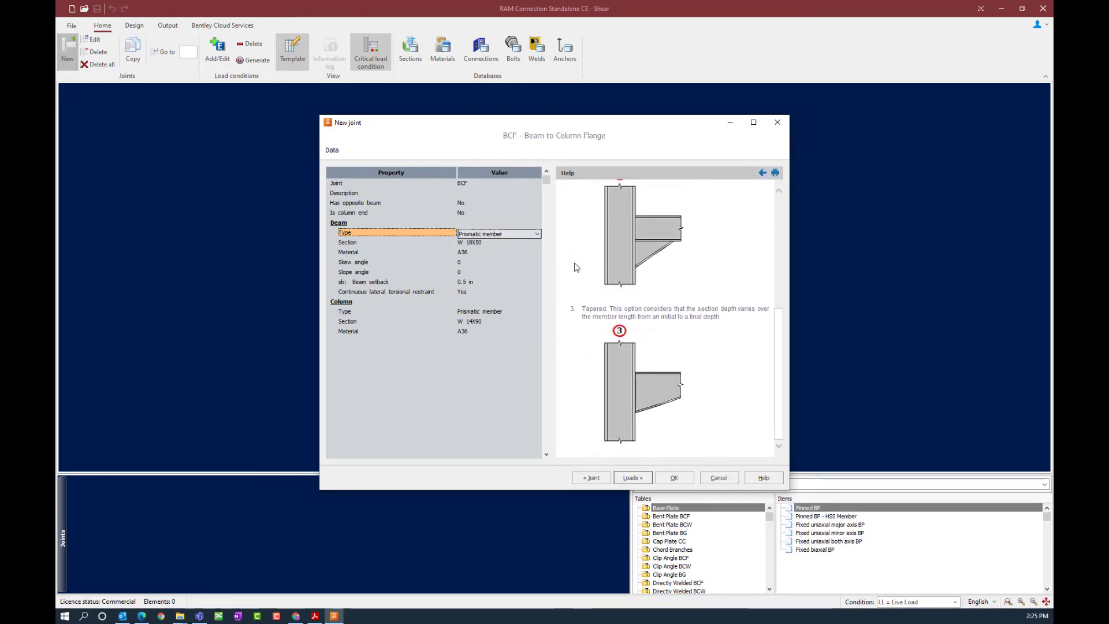
scroll(574, 266, up, 3)
scroll(574, 266, up, 2)
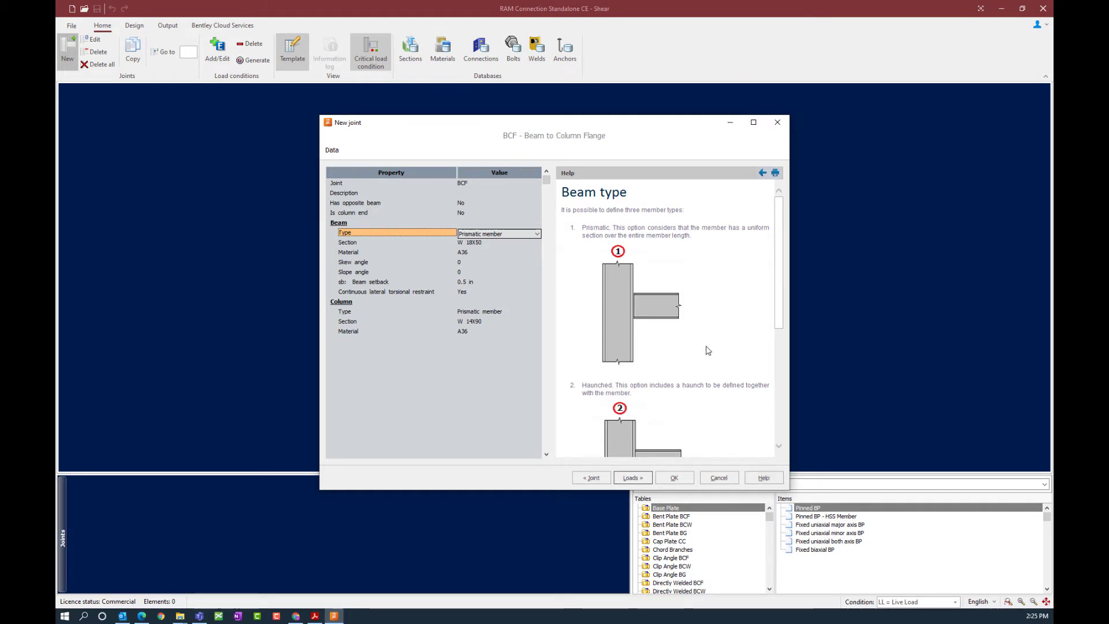
Set the beam's section to W 16X45 from the United States W table
click(466, 242)
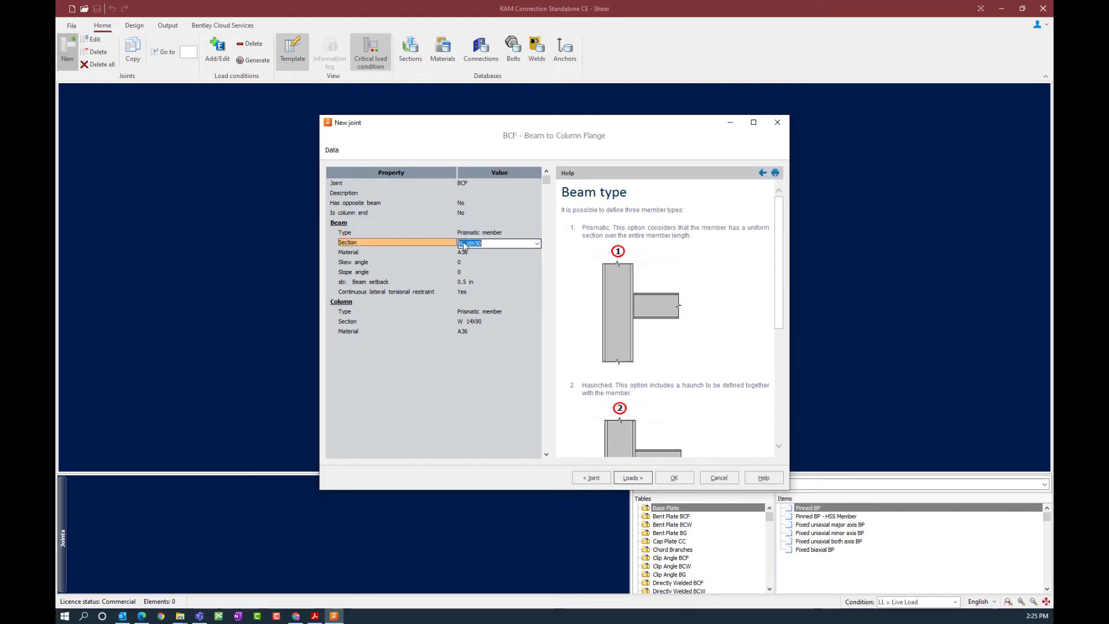
click(538, 244)
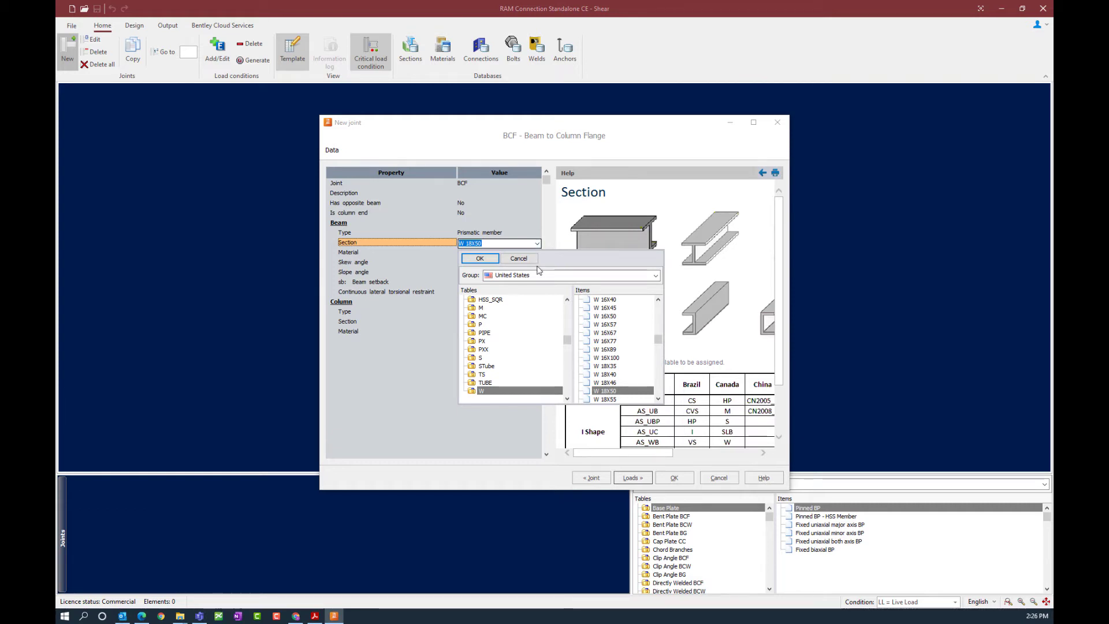
click(497, 393)
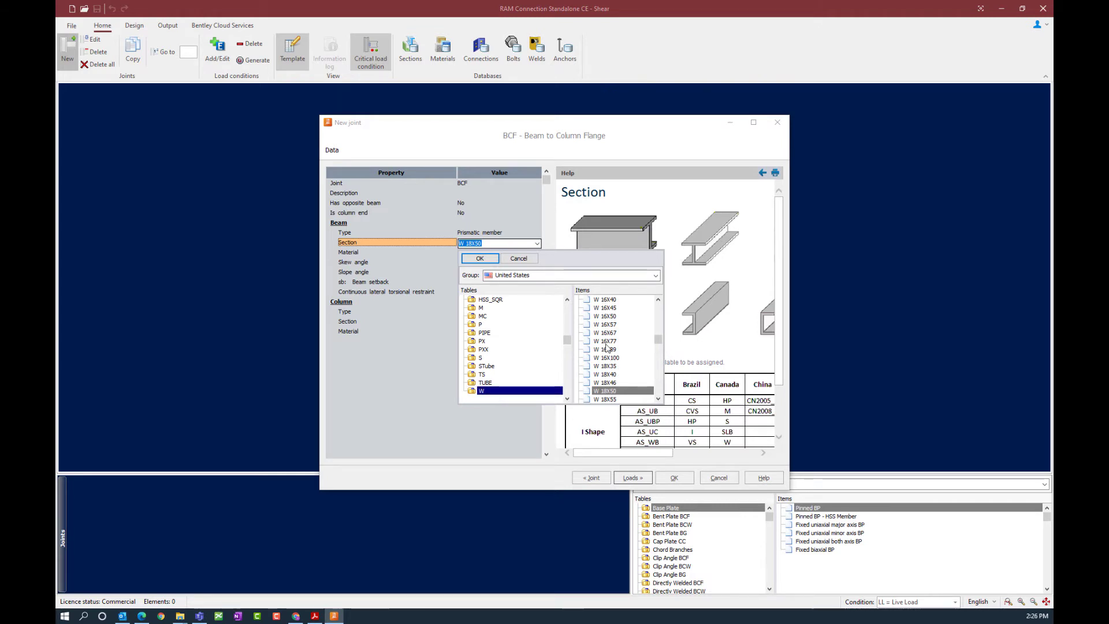
click(613, 309)
click(491, 260)
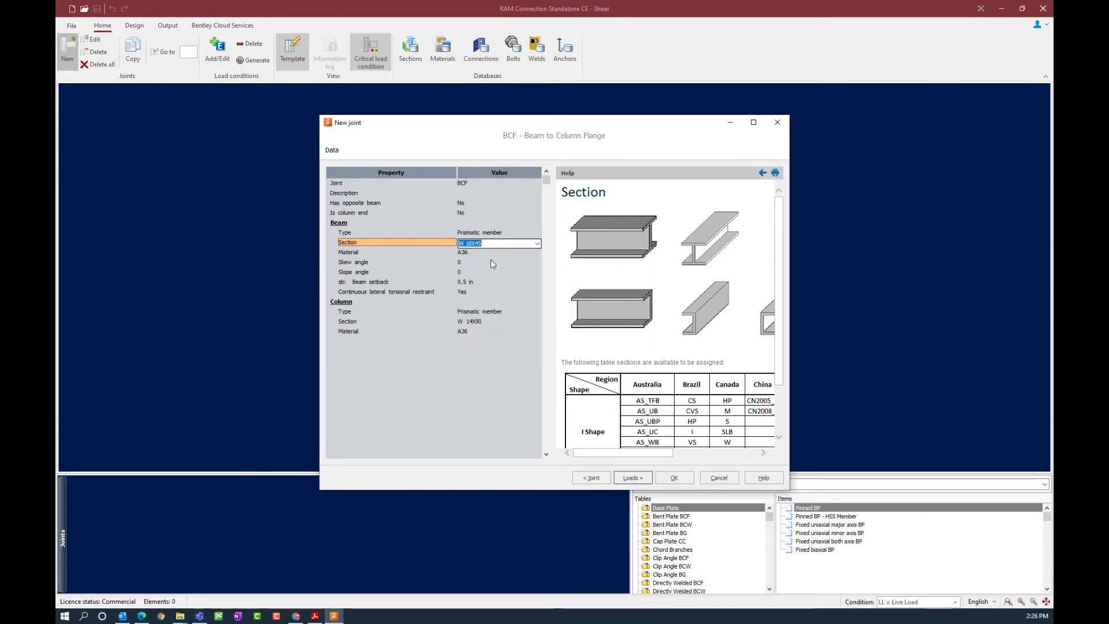
Set the beam's material to A992 Gr50 from the United States steel table
click(488, 251)
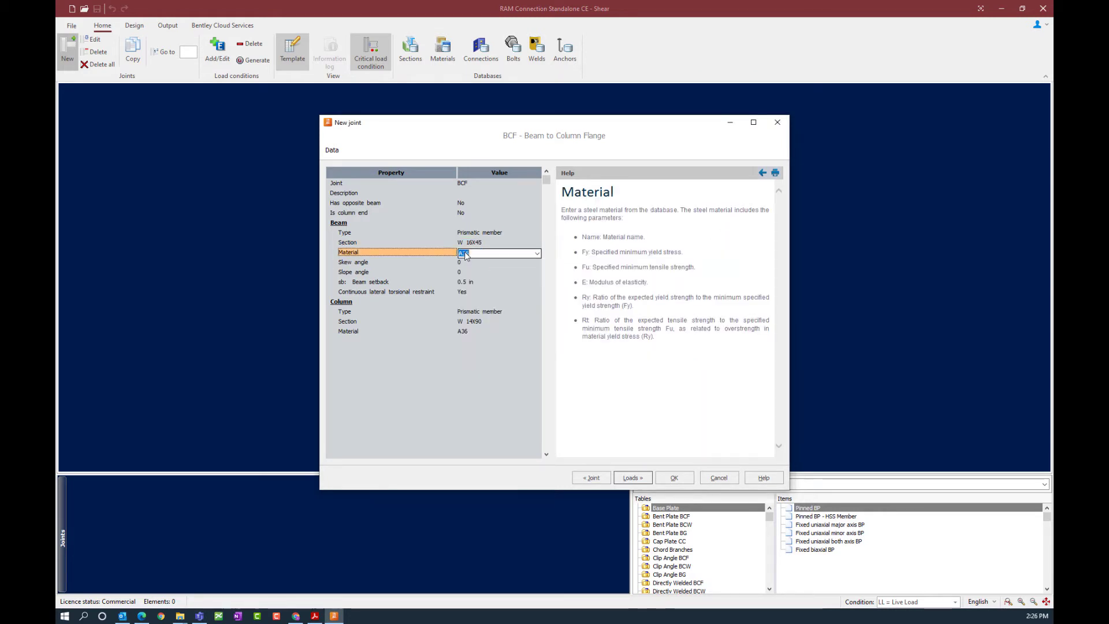
click(538, 253)
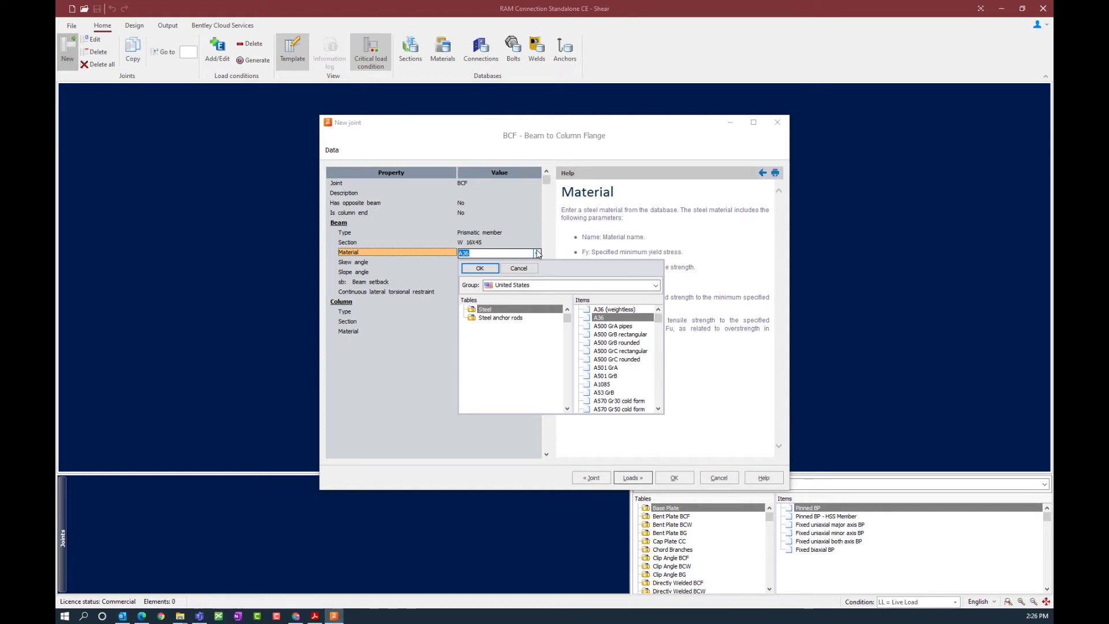
scroll(612, 397, down, 1)
scroll(613, 396, down, 2)
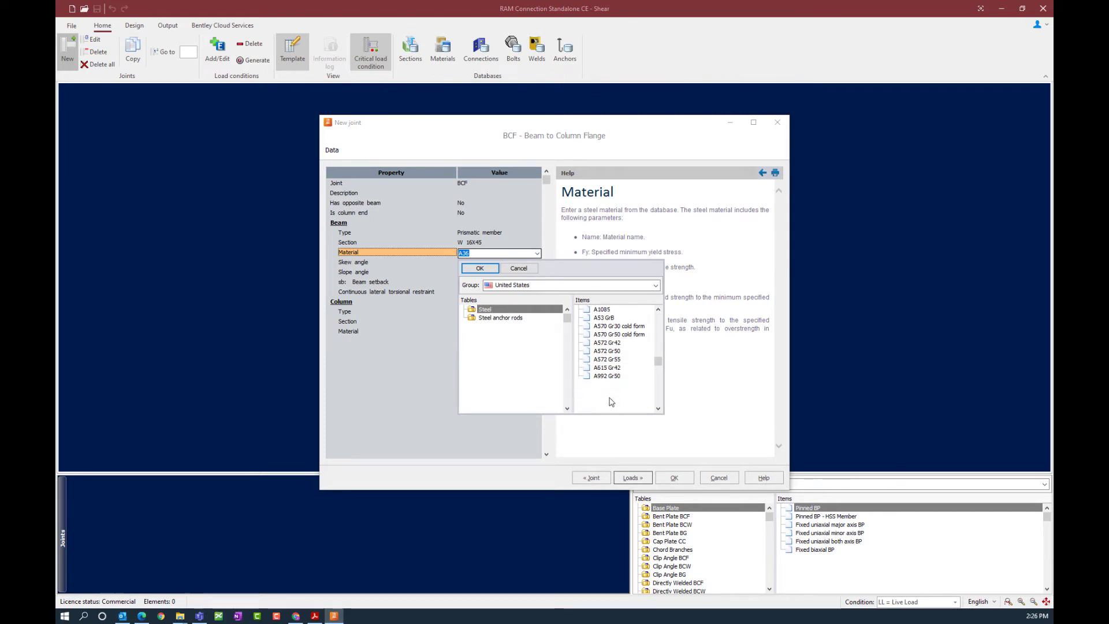
click(604, 377)
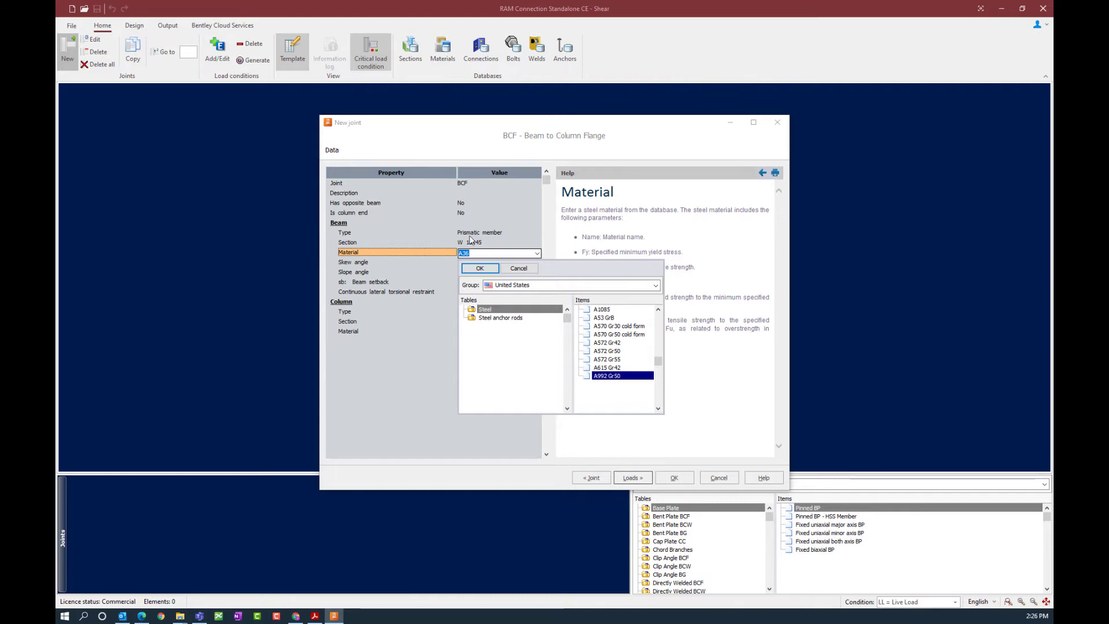
click(472, 269)
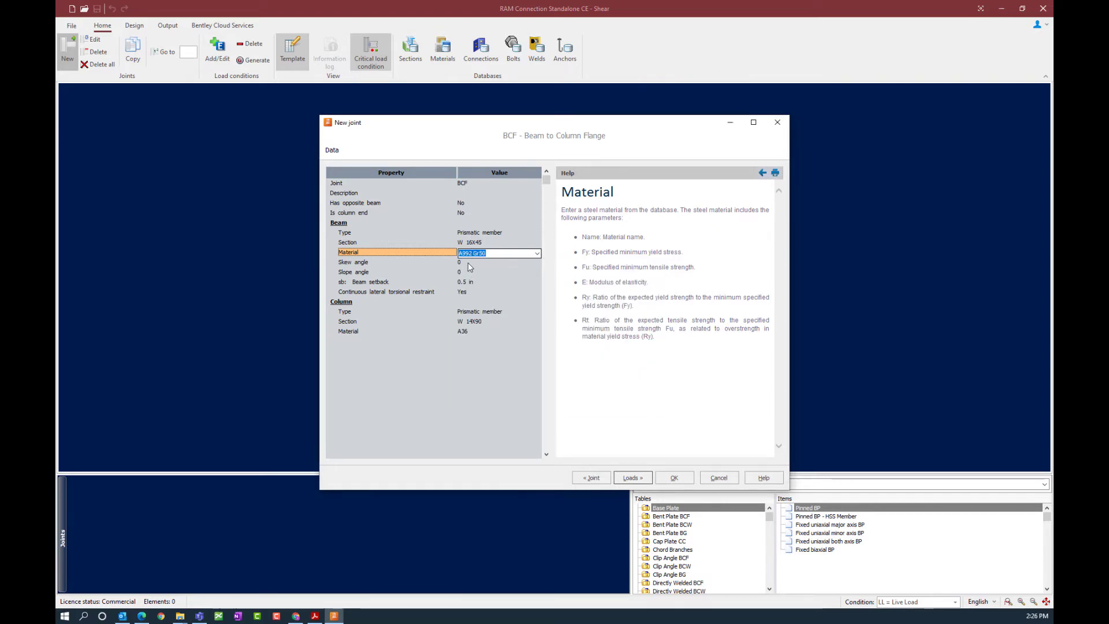
Review the beam's skew angle, slope angle, setback and continuous lateral torsional restraint properties with their help descriptions
click(468, 263)
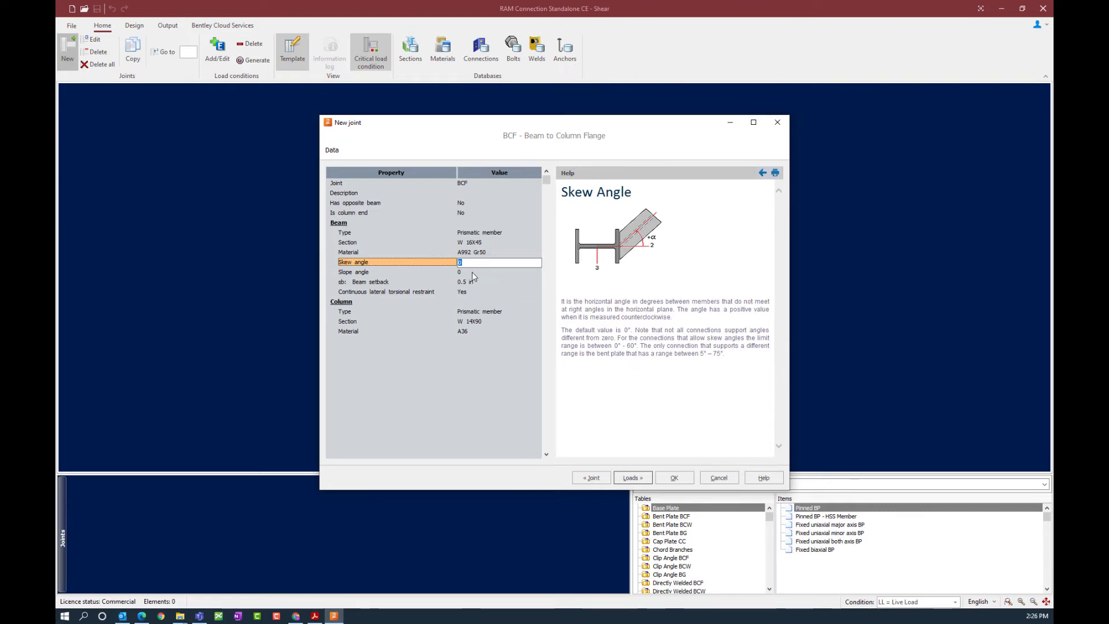
click(473, 272)
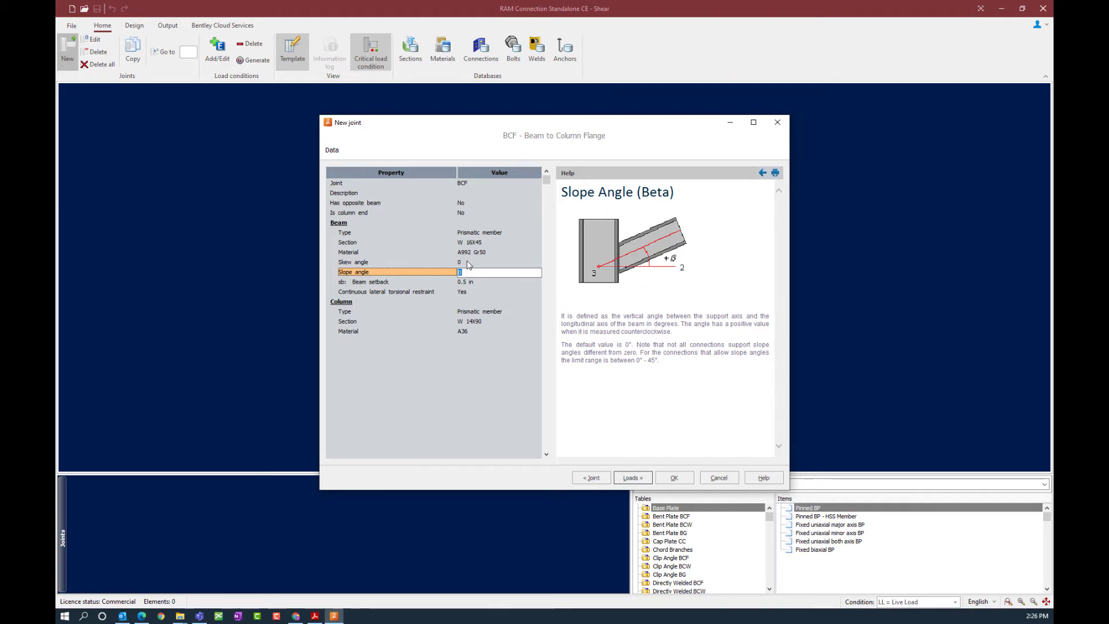
click(485, 284)
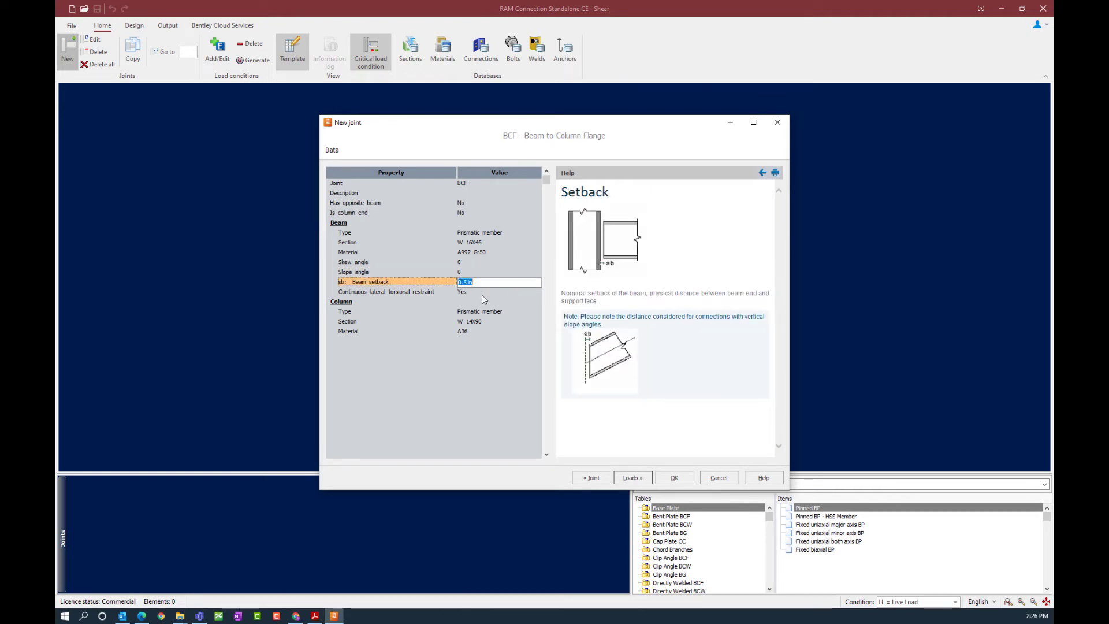
click(483, 293)
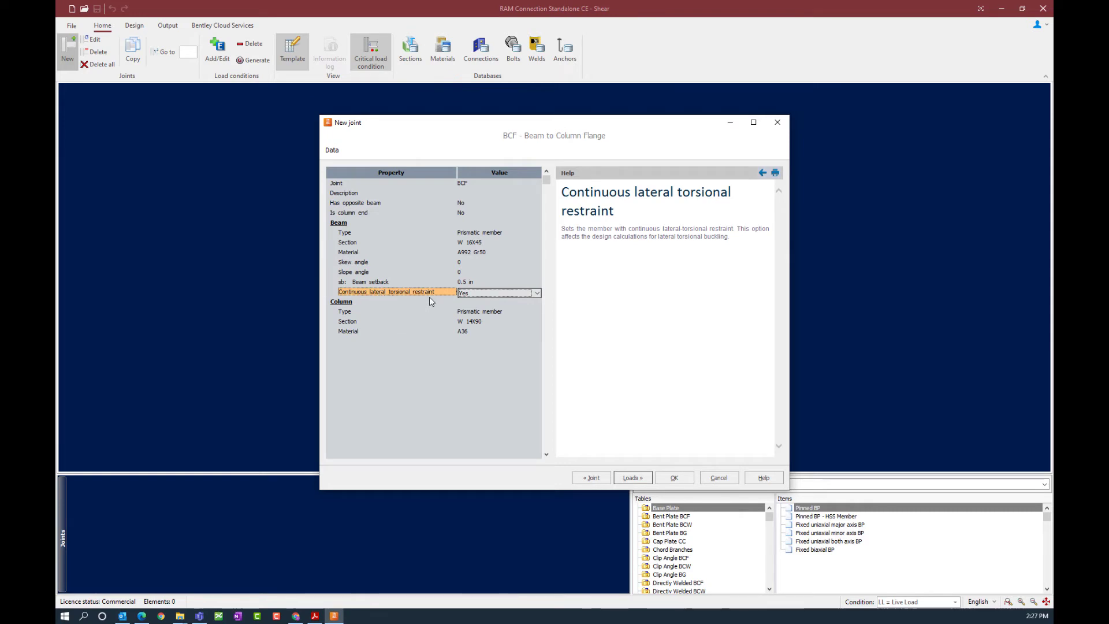
key(alt+Tab)
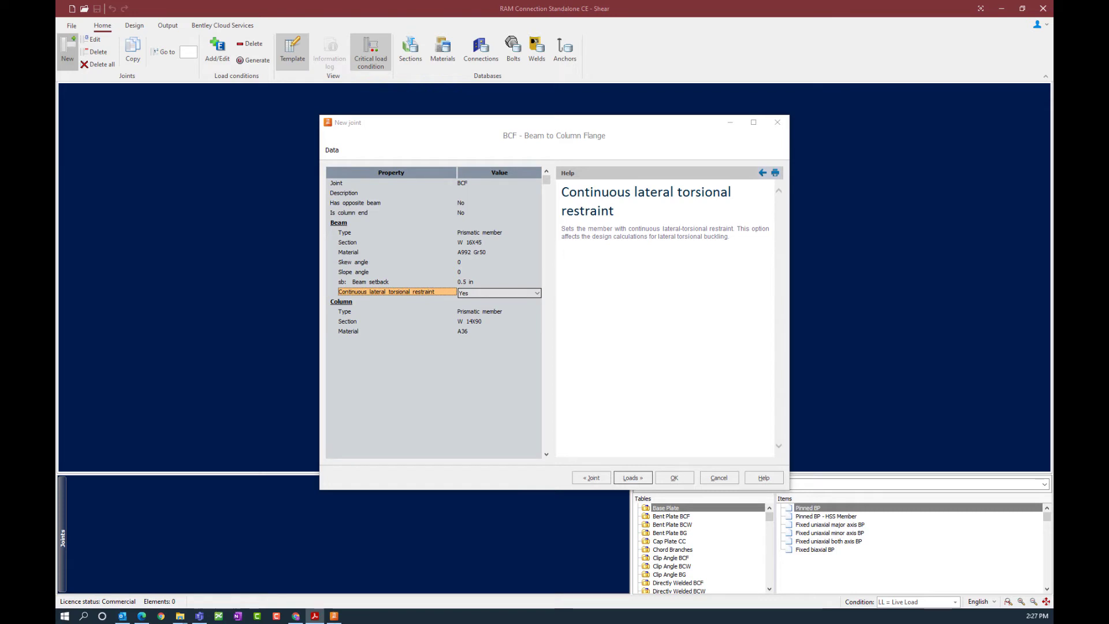
Set the column's section to W 16X89 from the United States W table
click(479, 322)
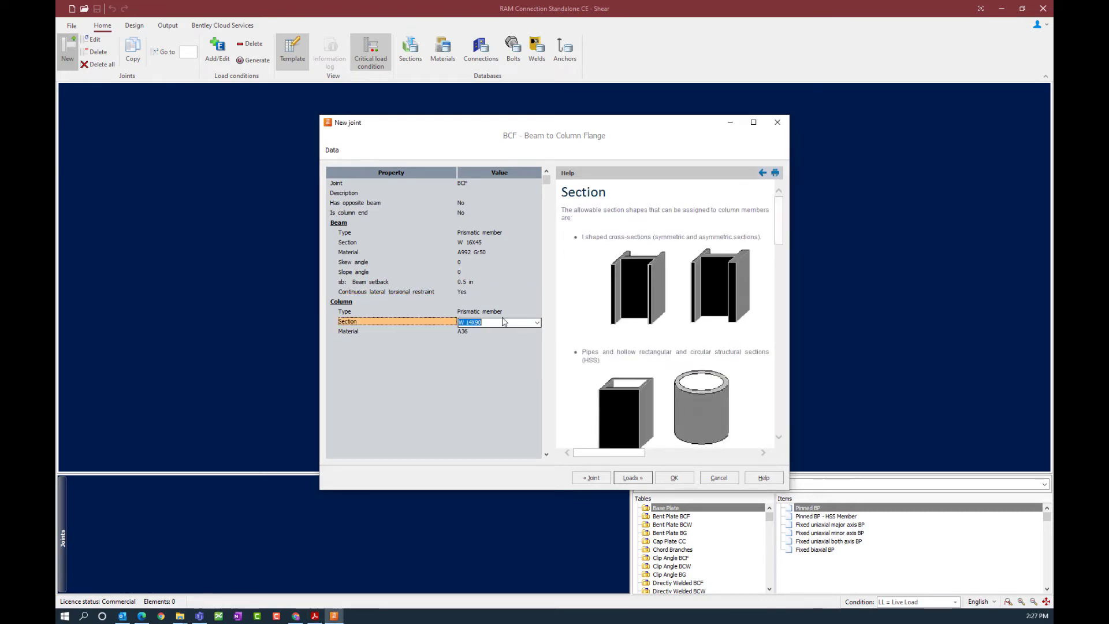
click(538, 323)
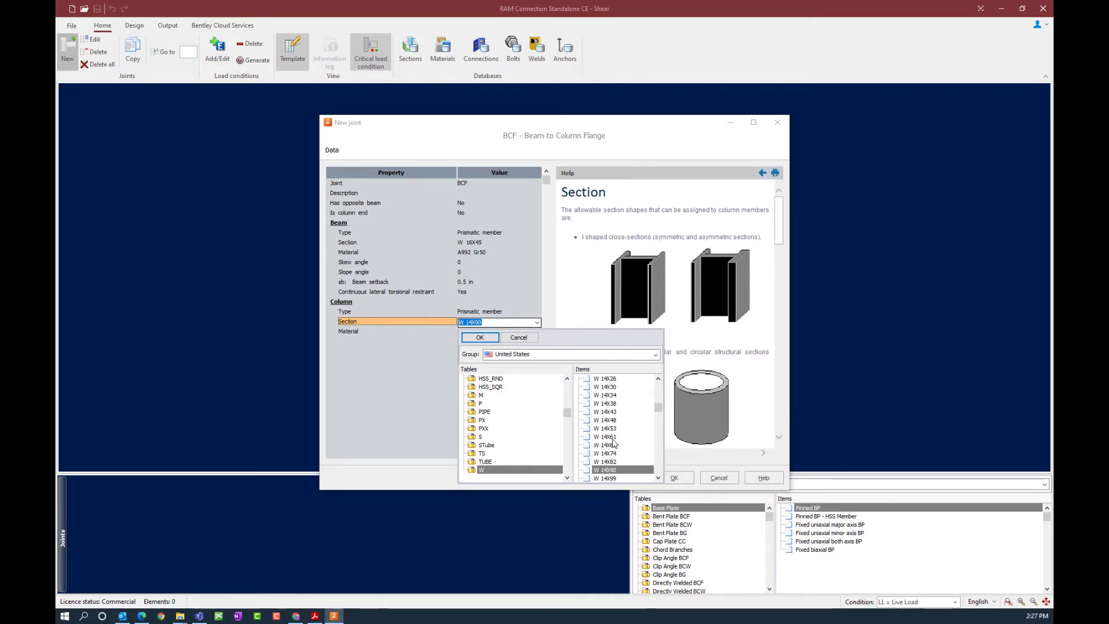
scroll(614, 442, up, 10)
scroll(609, 428, down, 7)
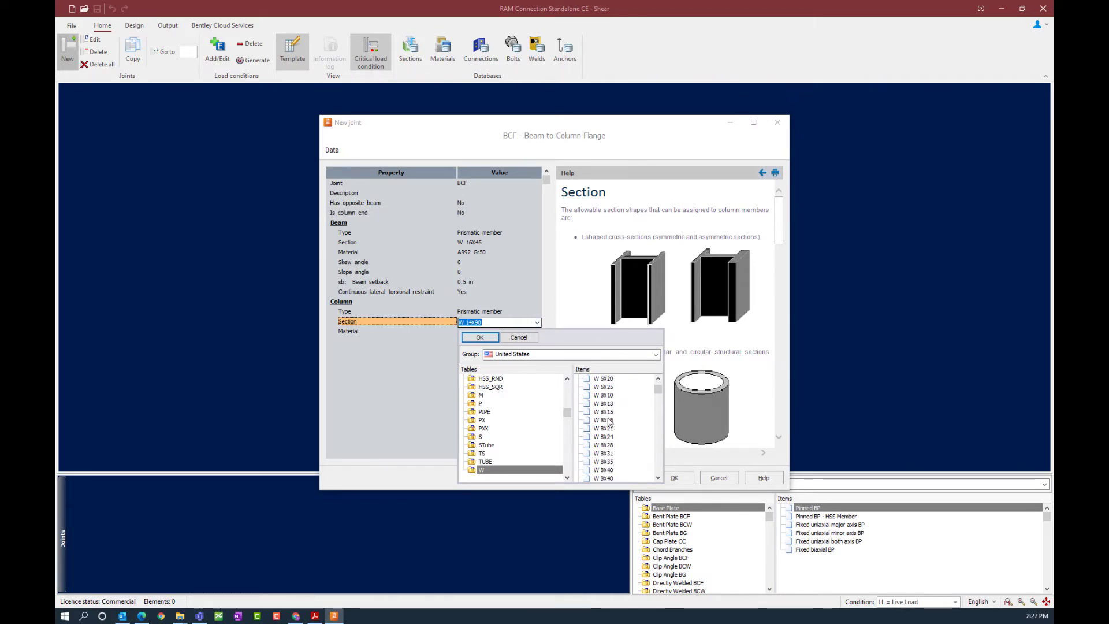
scroll(605, 420, down, 20)
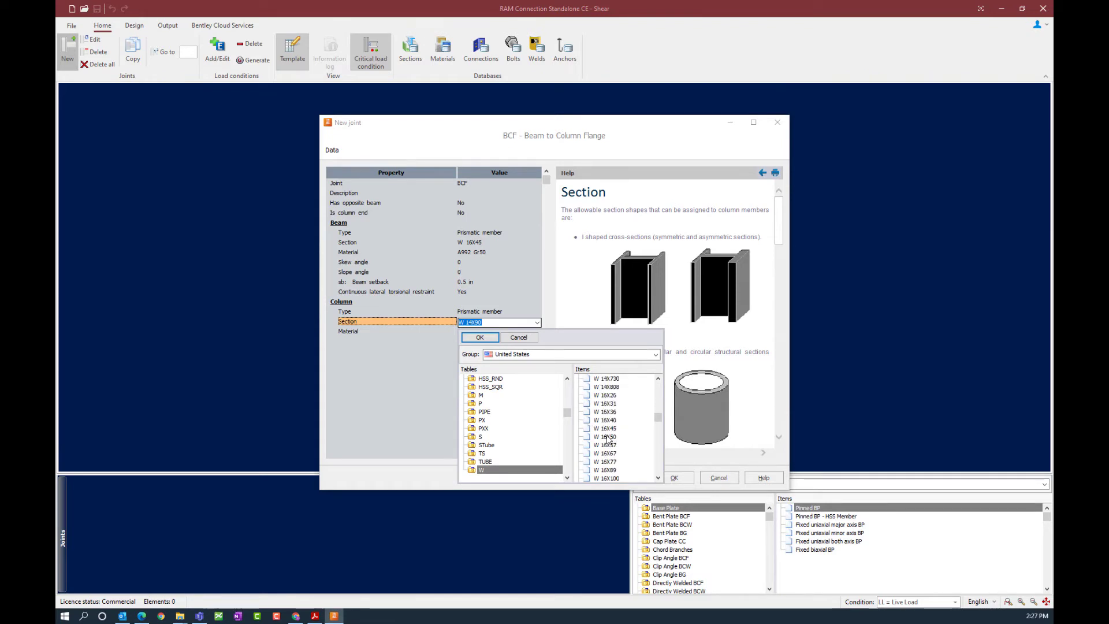
scroll(608, 415, up, 5)
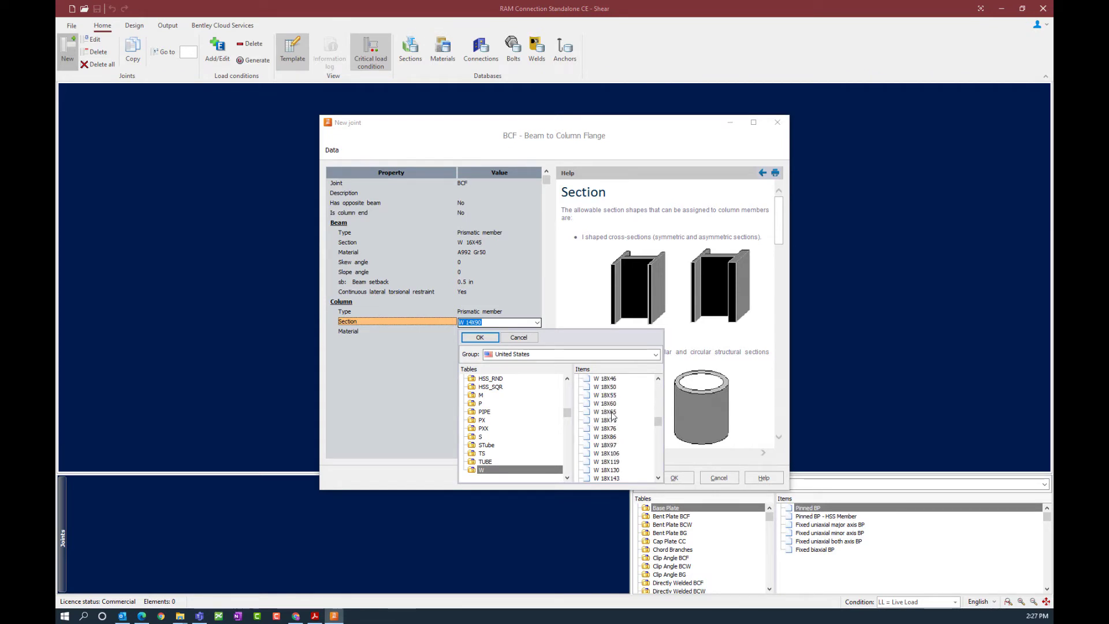
click(606, 420)
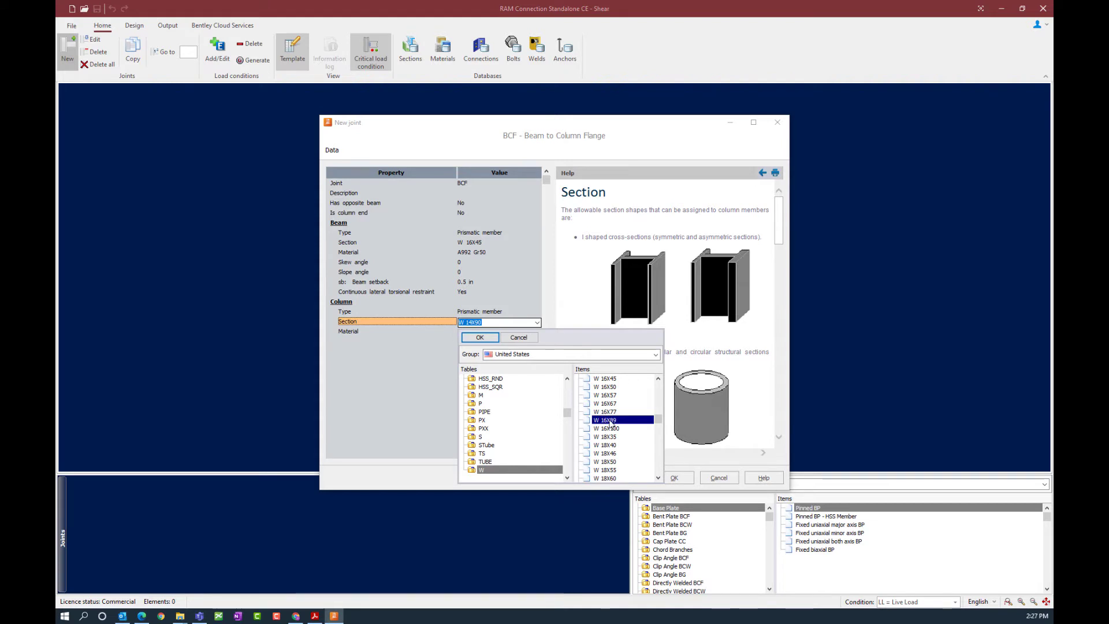
click(487, 338)
Set the column's material to A992 Gr50 from the United States steel table
click(487, 333)
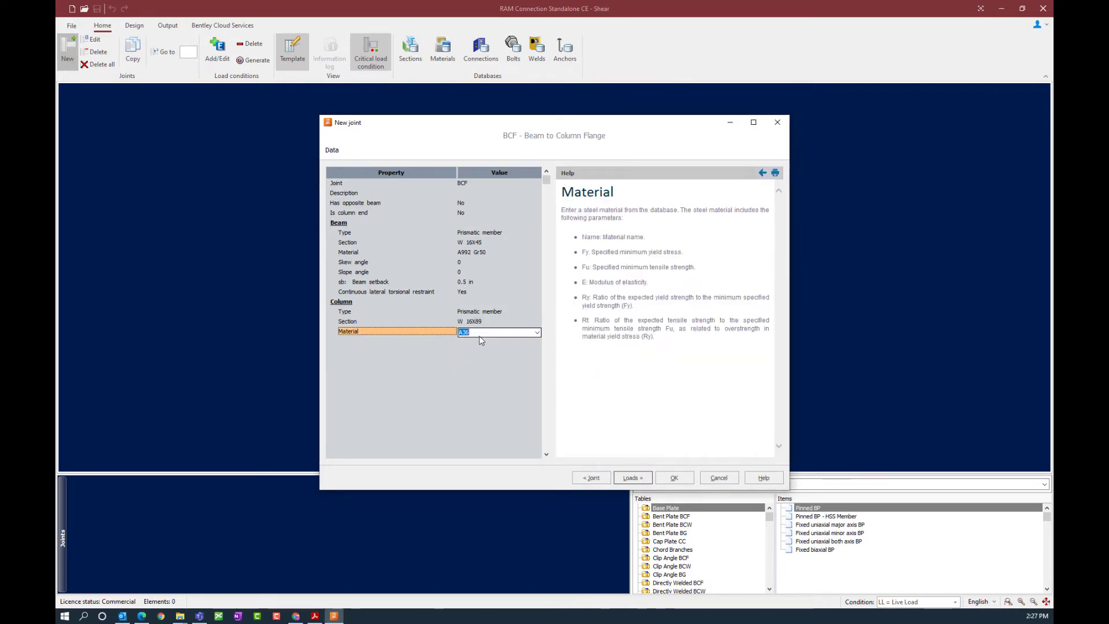
click(538, 332)
scroll(616, 480, down, 5)
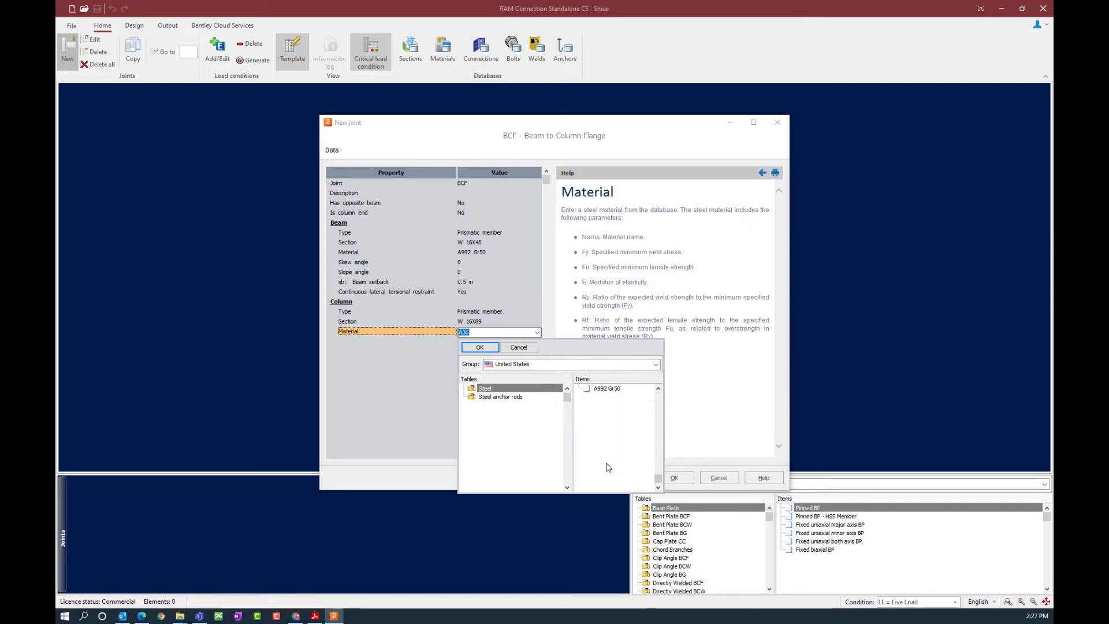
click(607, 388)
click(480, 348)
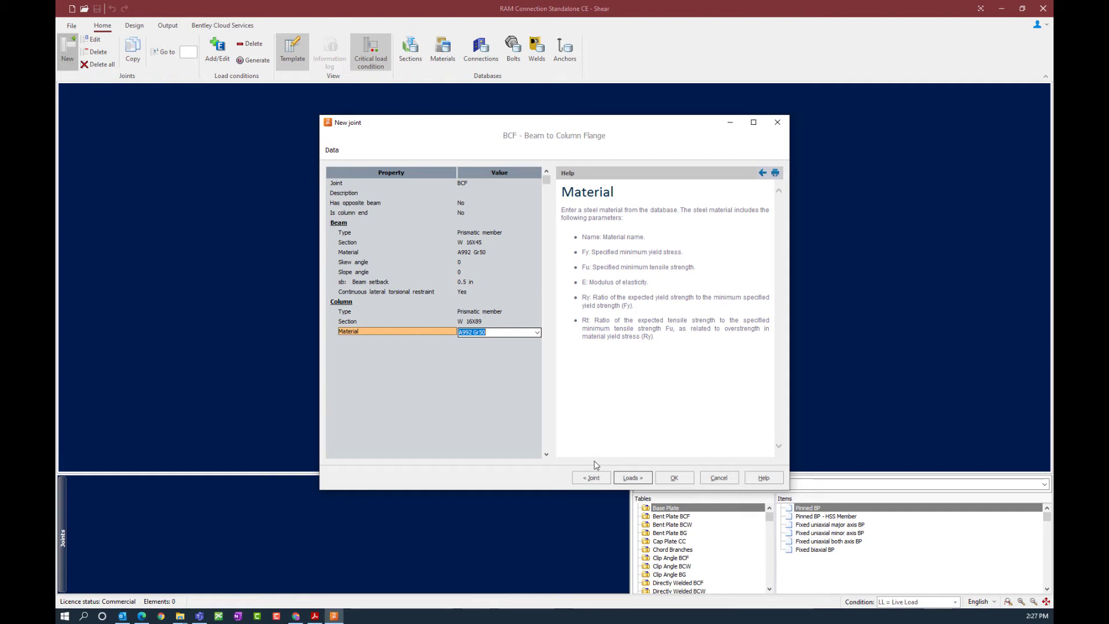
Enter beam V2 shear loads of 10 kip for DL and 30 kip for LL, and read the beam and column load help
click(633, 478)
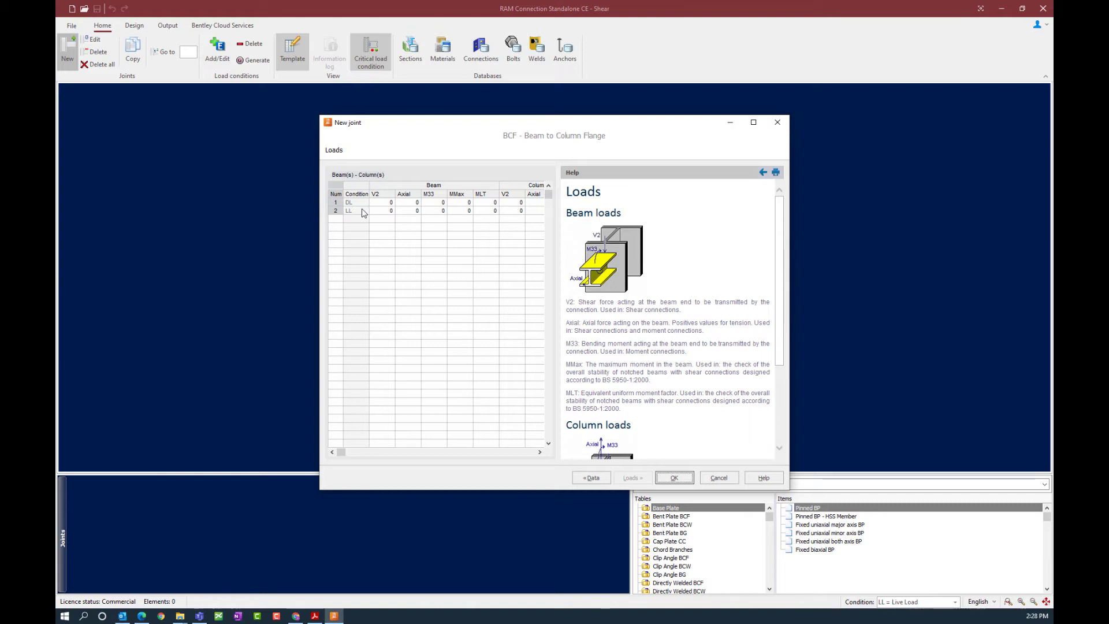
click(383, 206)
click(383, 206)
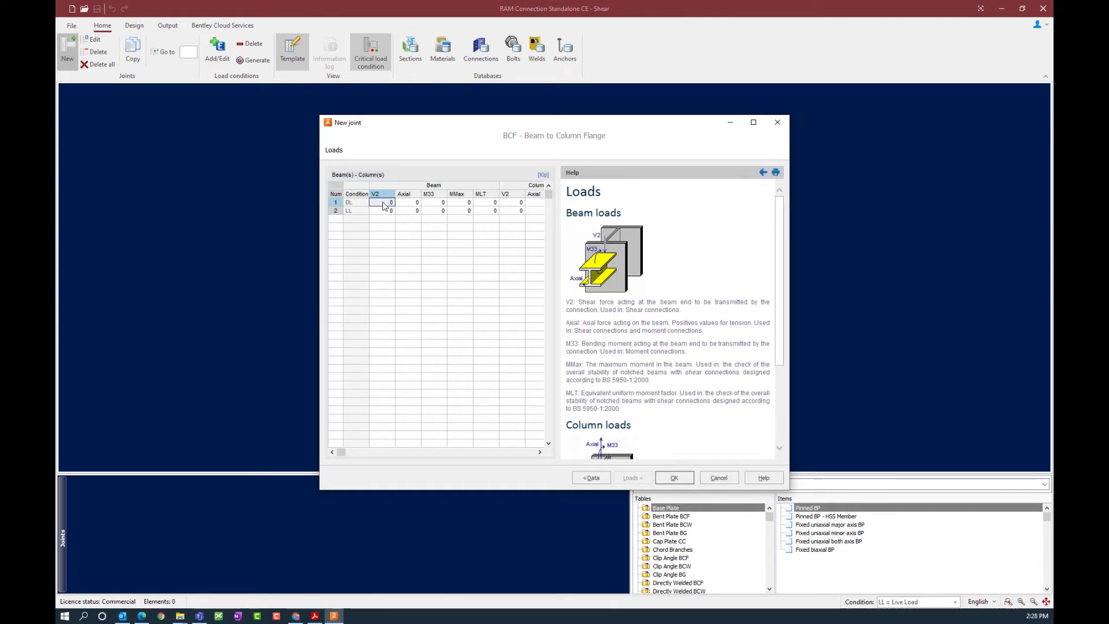
text(10)
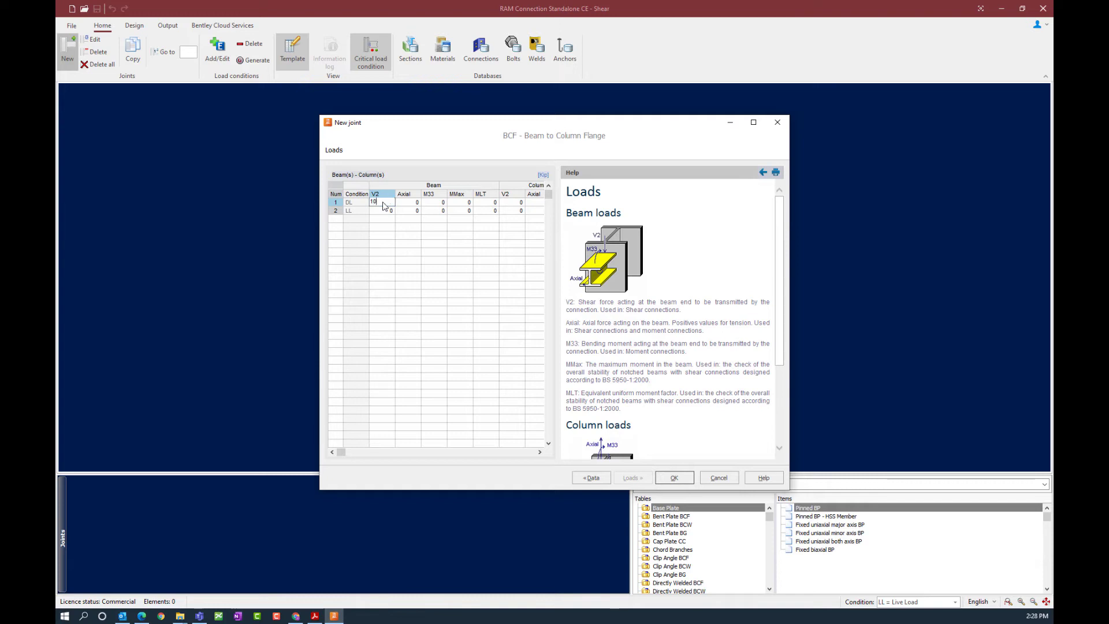
key(Return)
text(3)
key(Return)
click(383, 202)
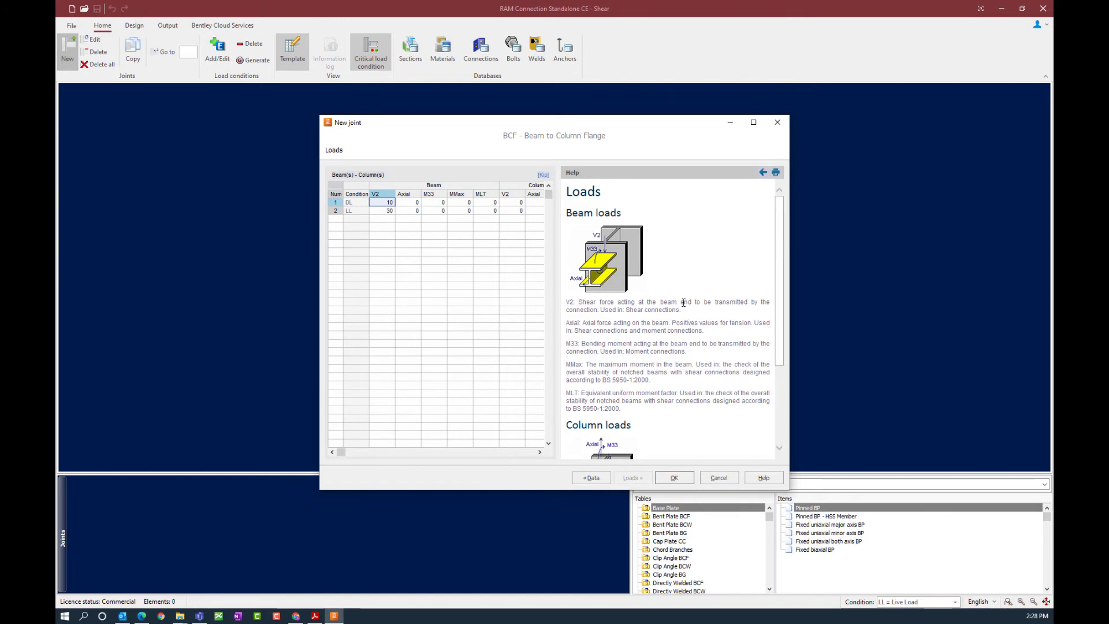
scroll(683, 303, down, 4)
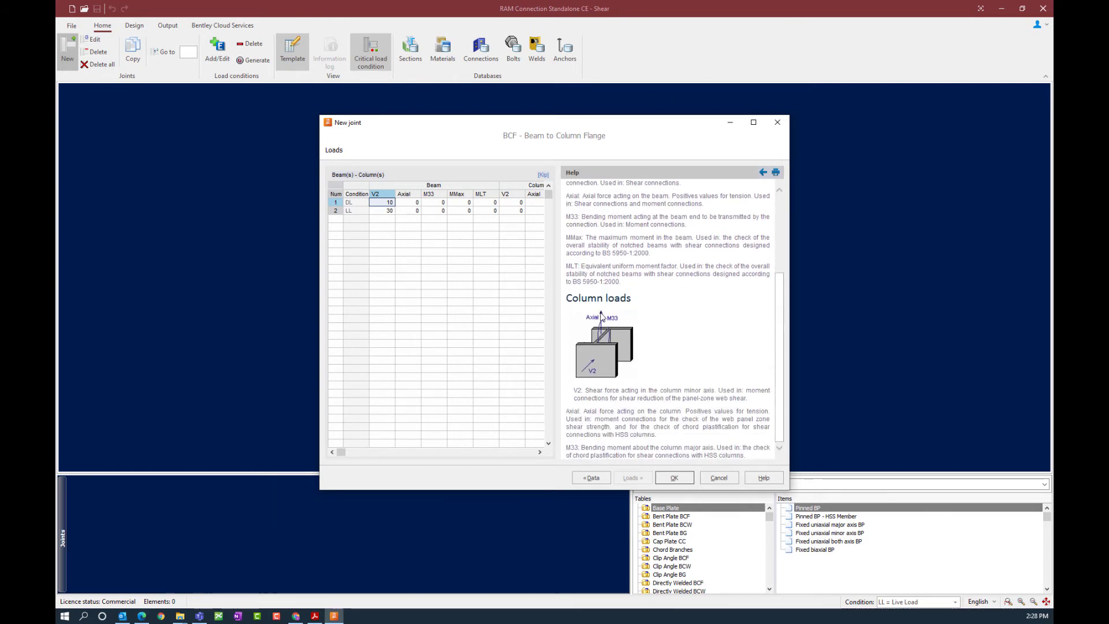
Finish reading the beam load help and create the beam to column flange joint with the entered data
scroll(659, 312, up, 4)
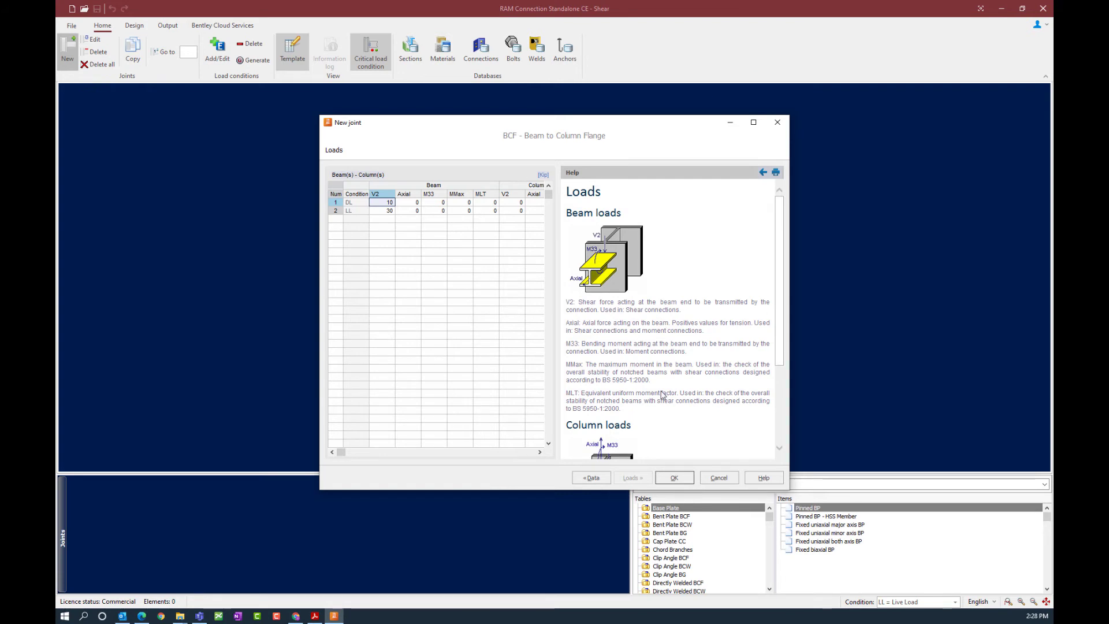
click(669, 475)
click(679, 482)
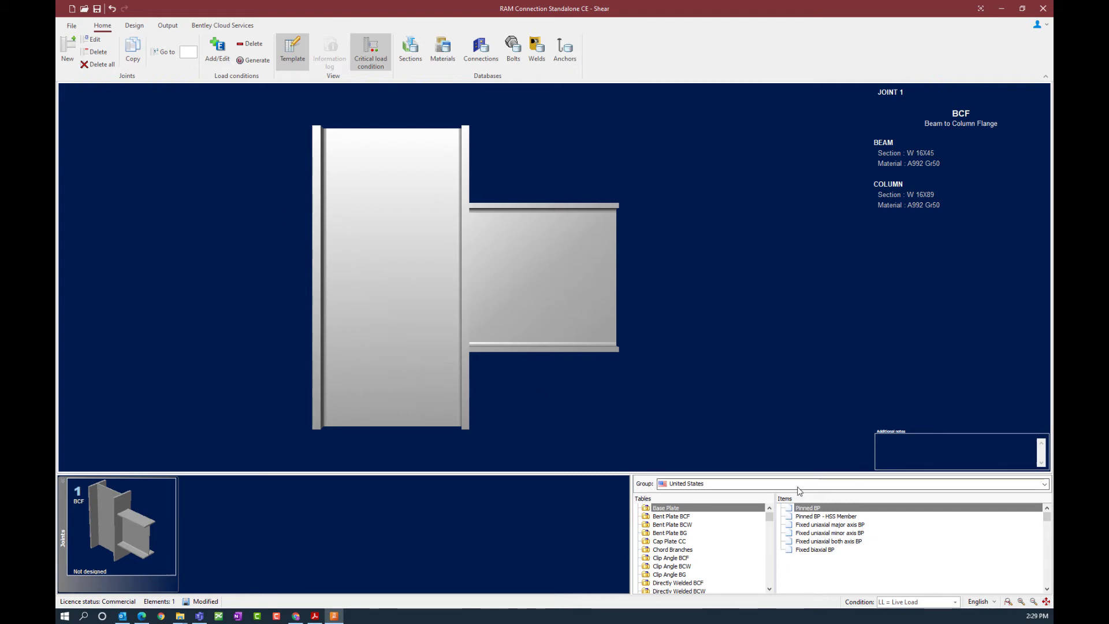
Assign the SP_BCF_3/8PL_3B3/4 shear template from the United States Single Plate BCF table to the joint
click(672, 488)
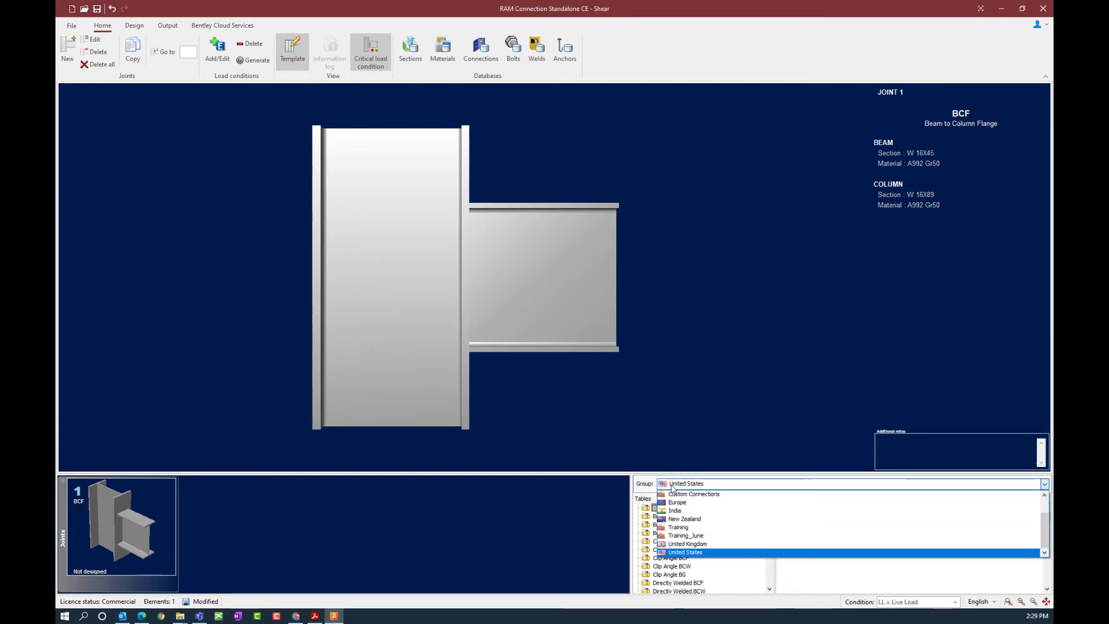
click(672, 489)
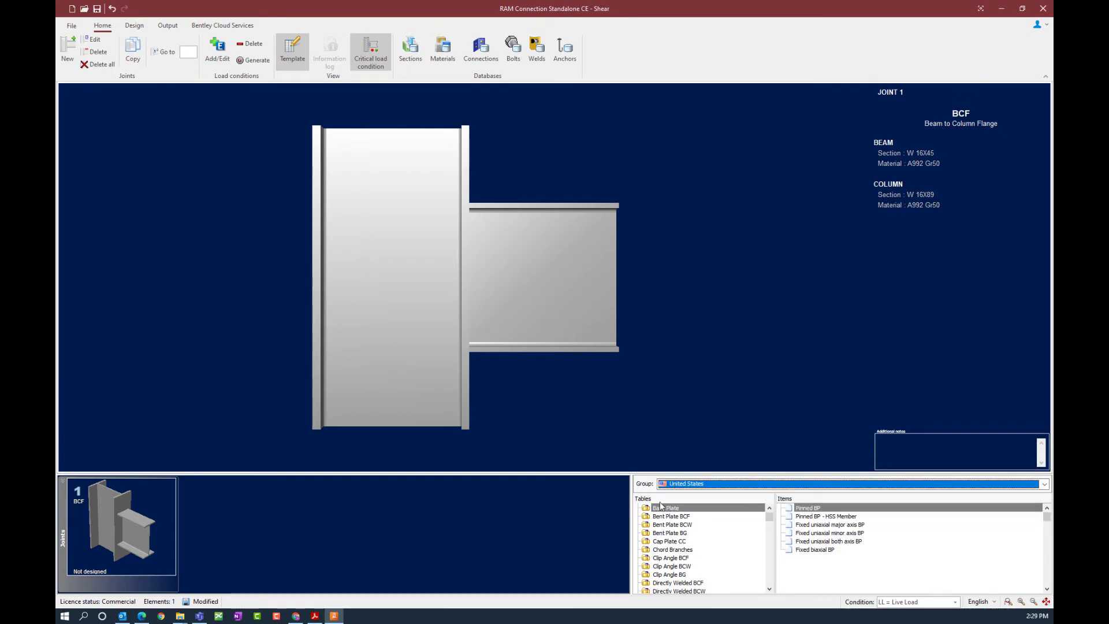
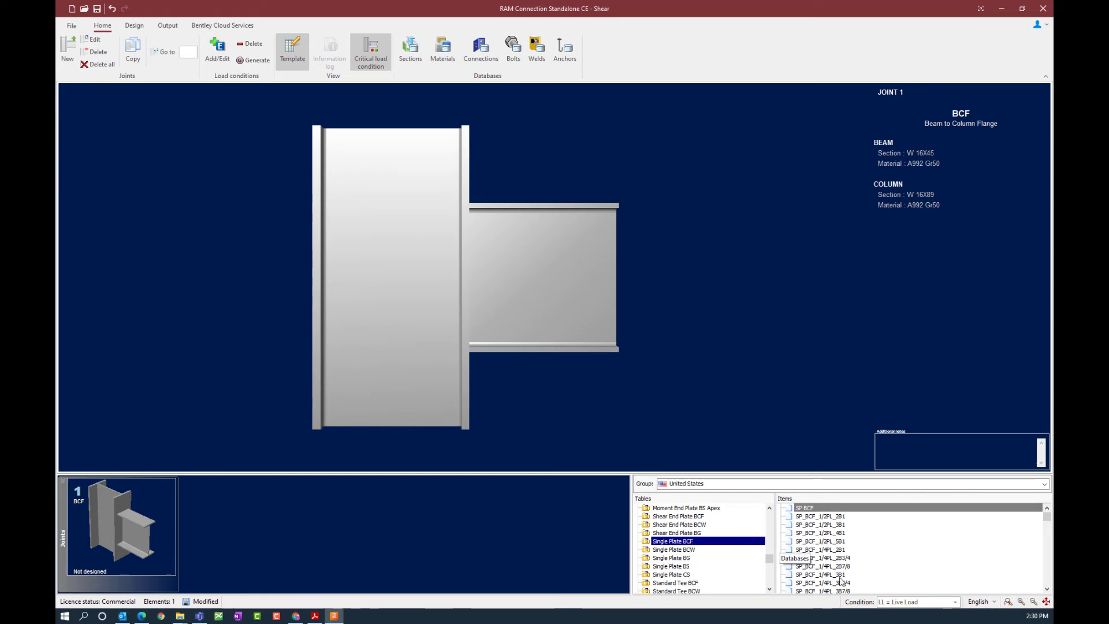
scroll(847, 559, down, 4)
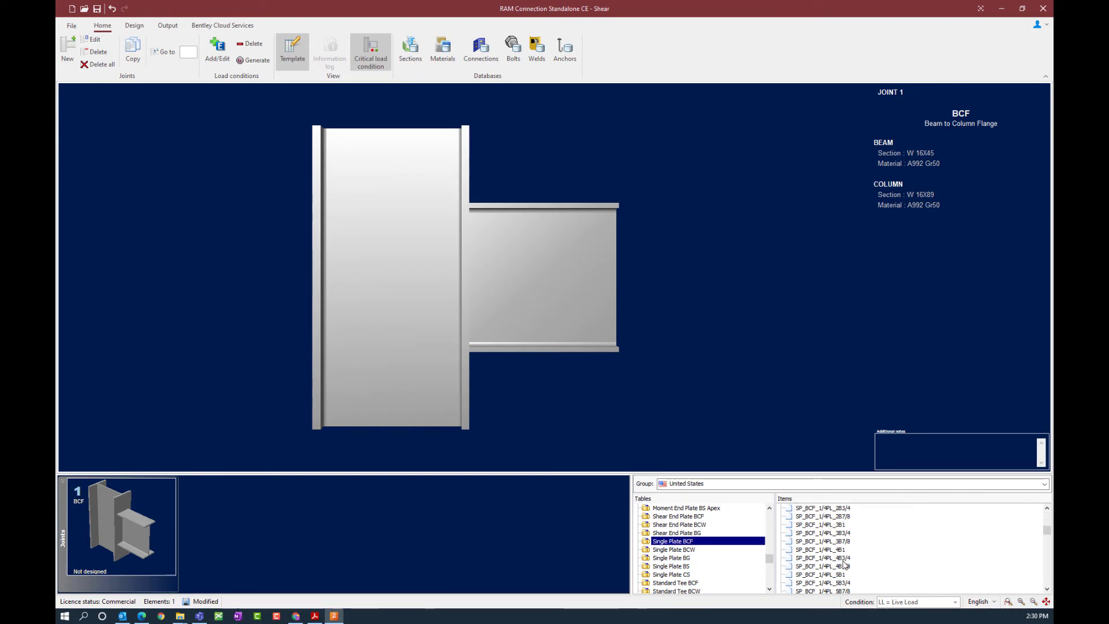
scroll(847, 560, up, 5)
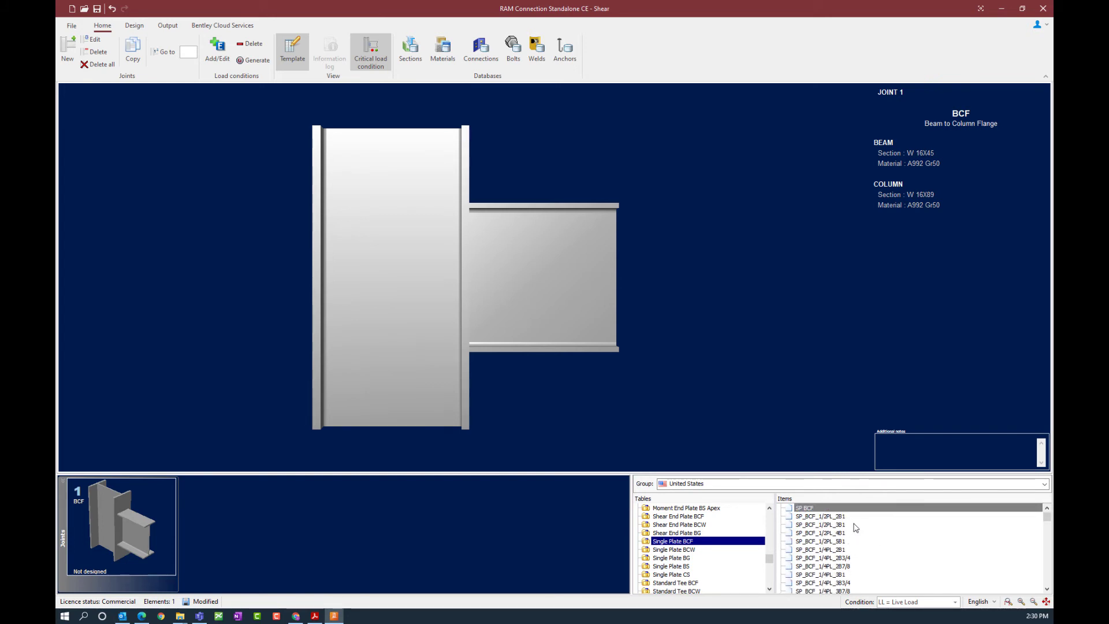
scroll(856, 522, down, 4)
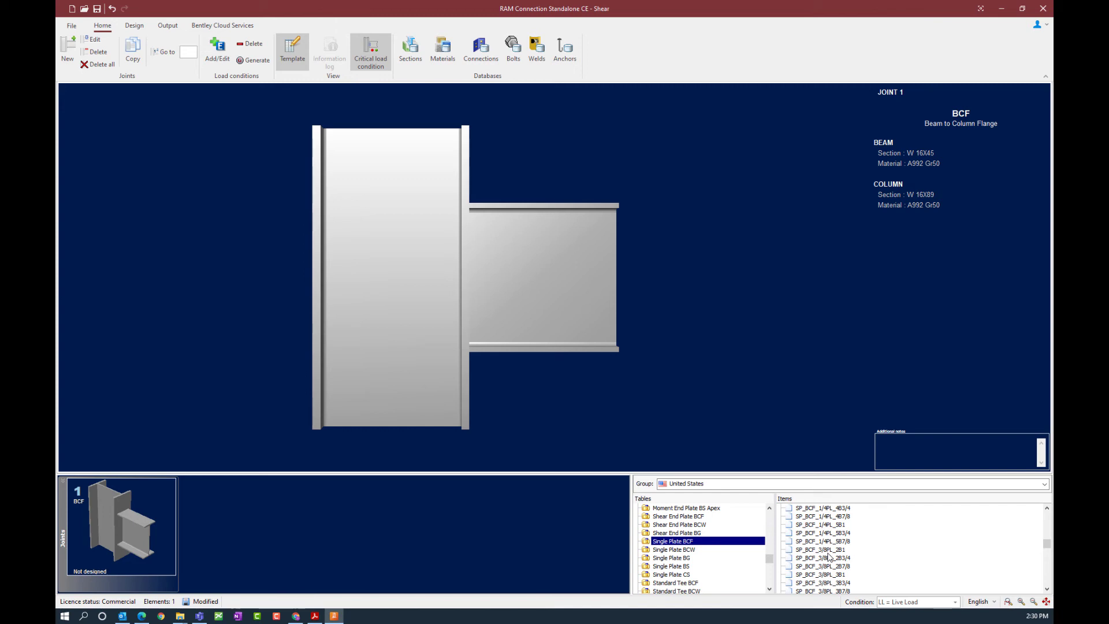
click(832, 584)
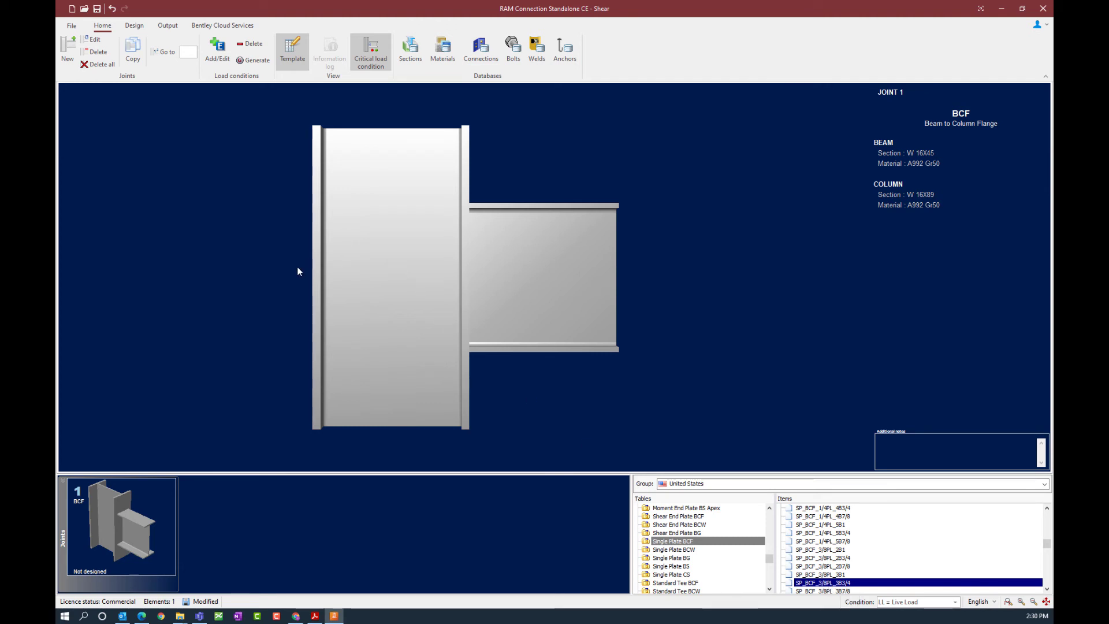
click(134, 26)
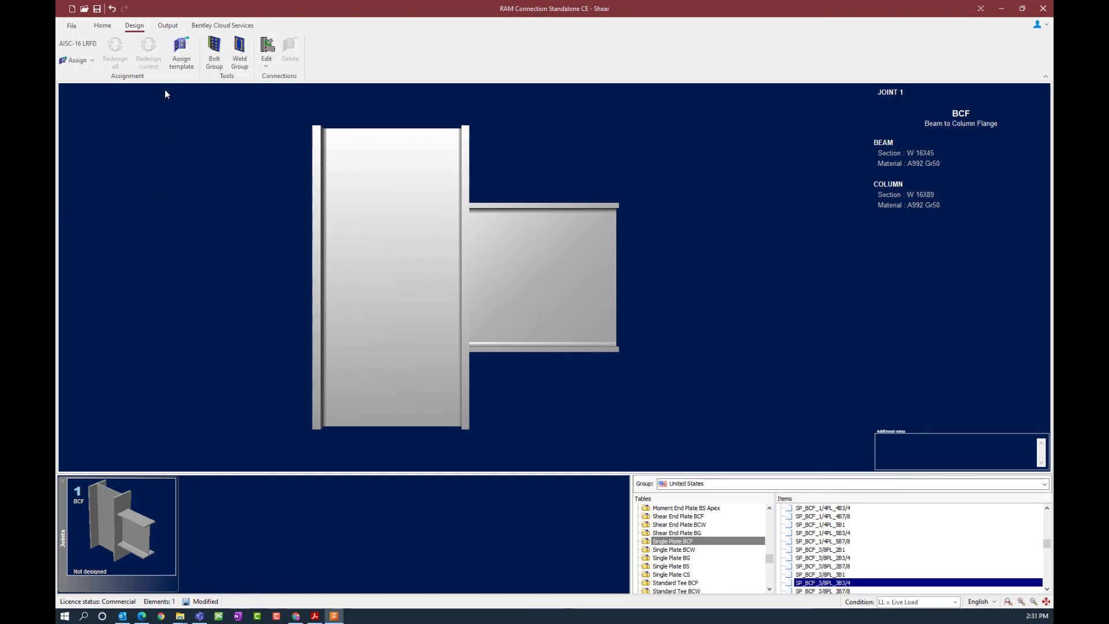
click(178, 60)
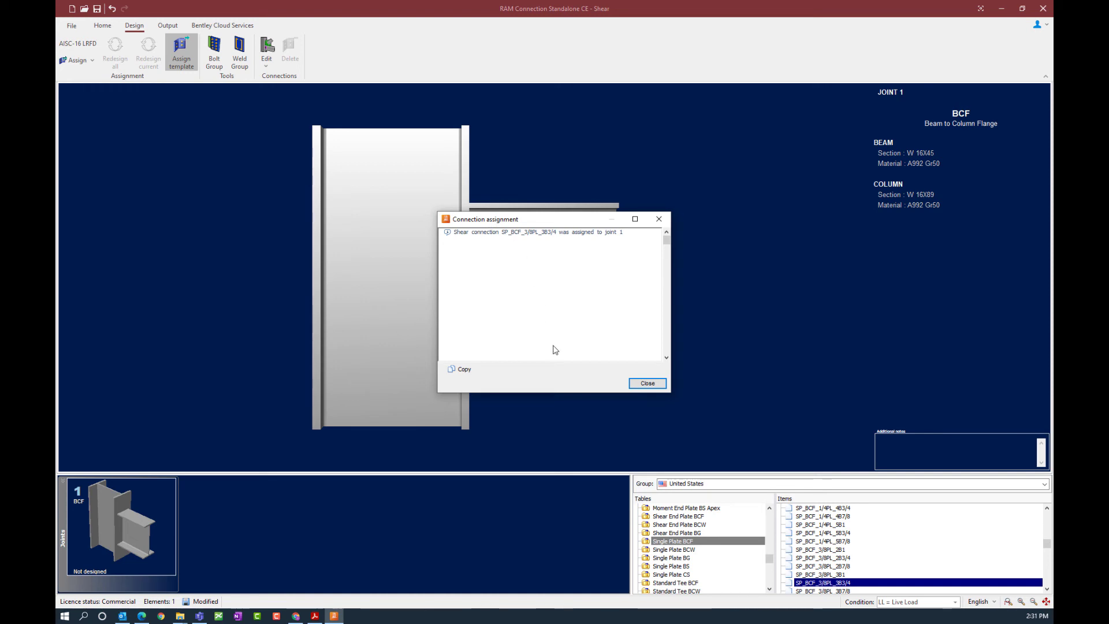
click(637, 386)
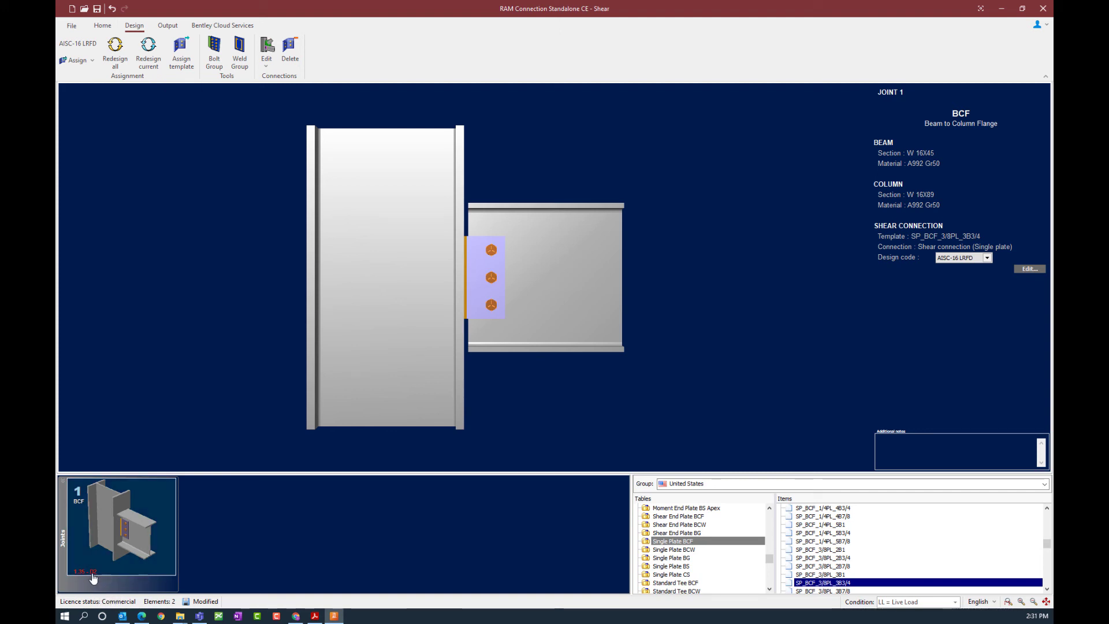
Replace the joint's shear connection with the four-bolt SP_BCF_3/8PL_4B3/4 template from the Single Plate BCF table
click(98, 28)
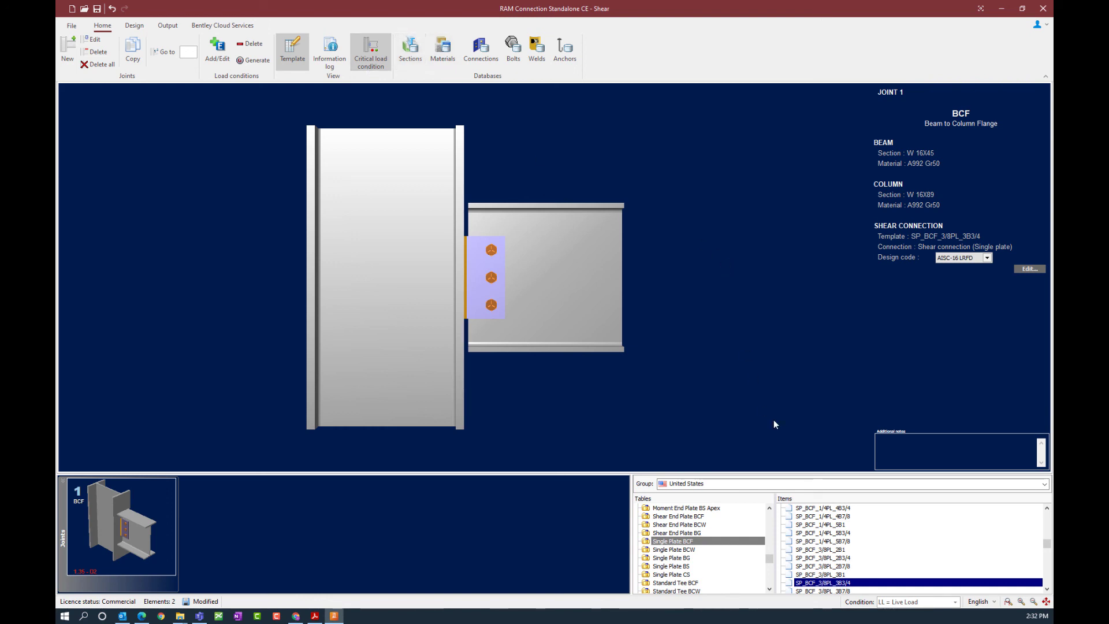
click(1047, 589)
click(1047, 589)
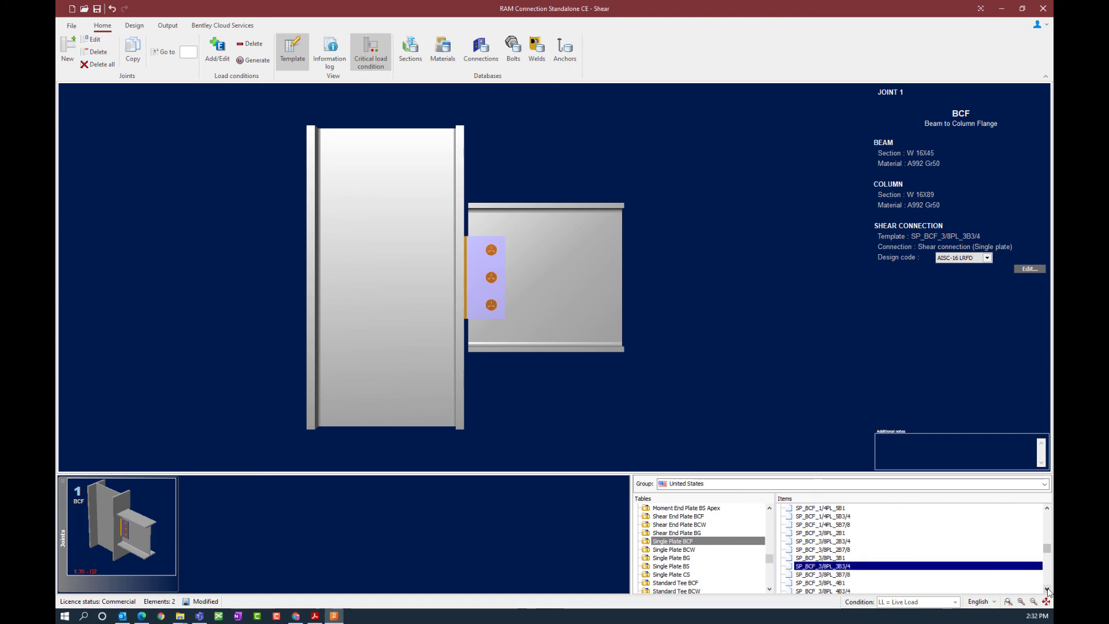
click(1047, 589)
click(1048, 589)
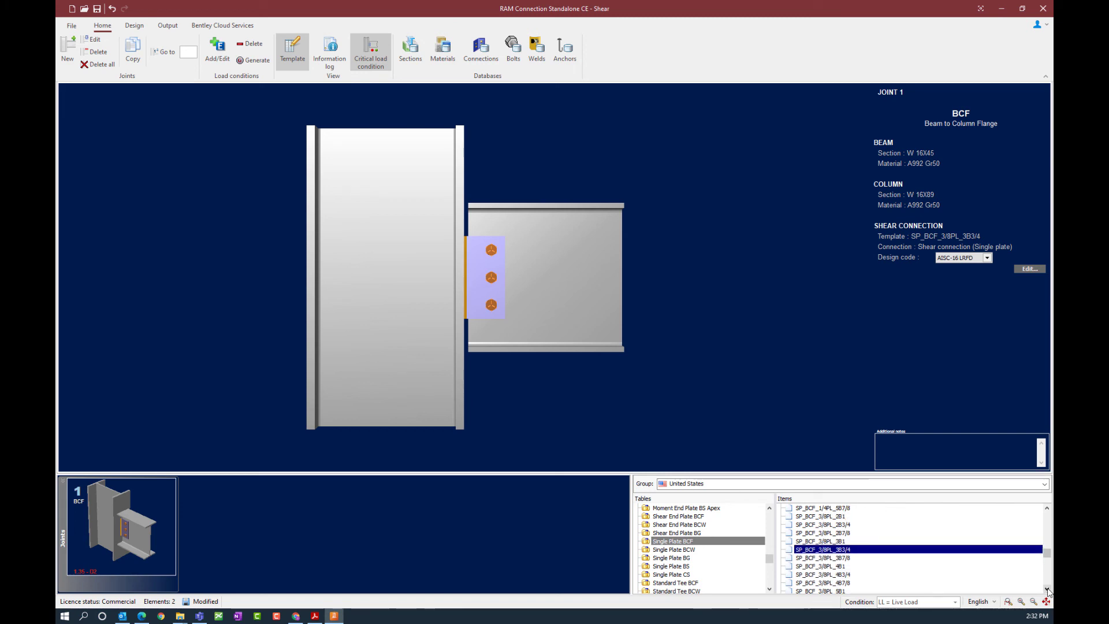
click(850, 575)
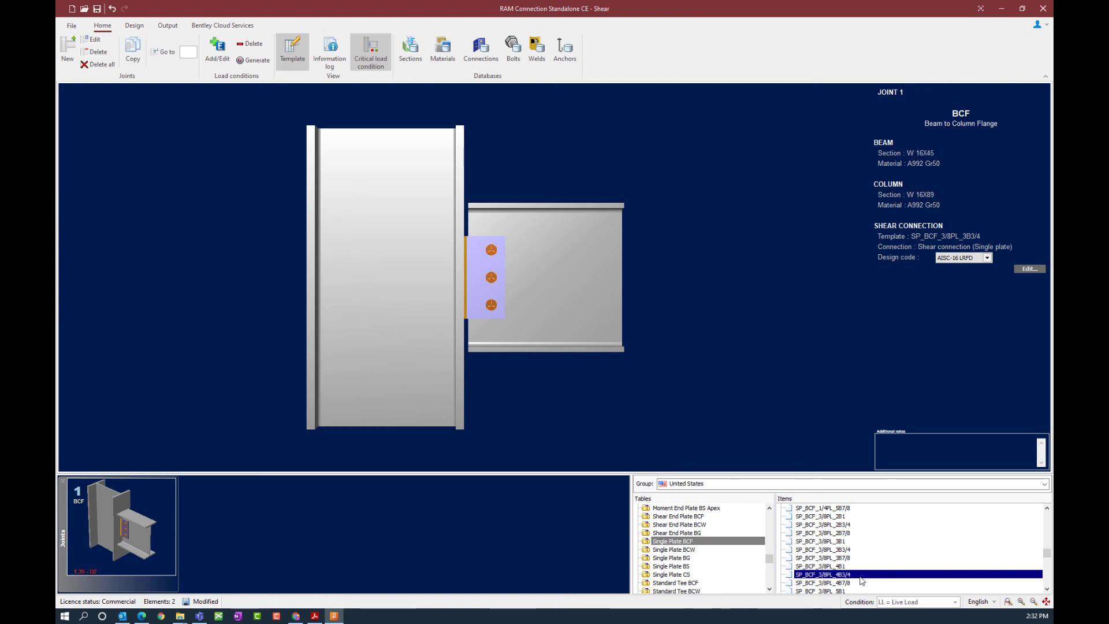
click(138, 27)
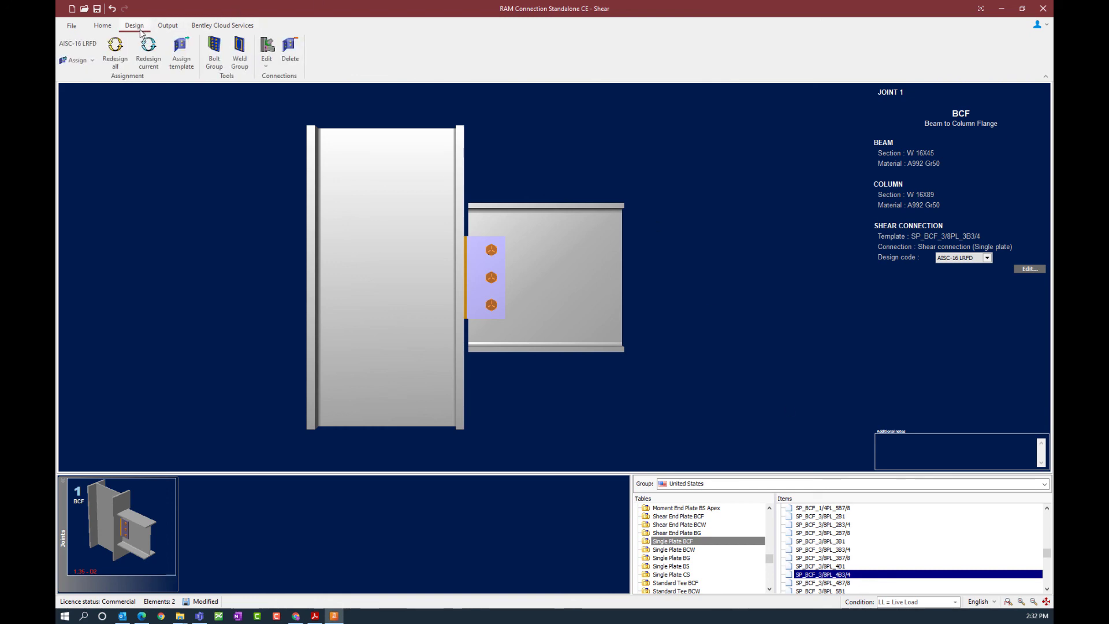
click(181, 61)
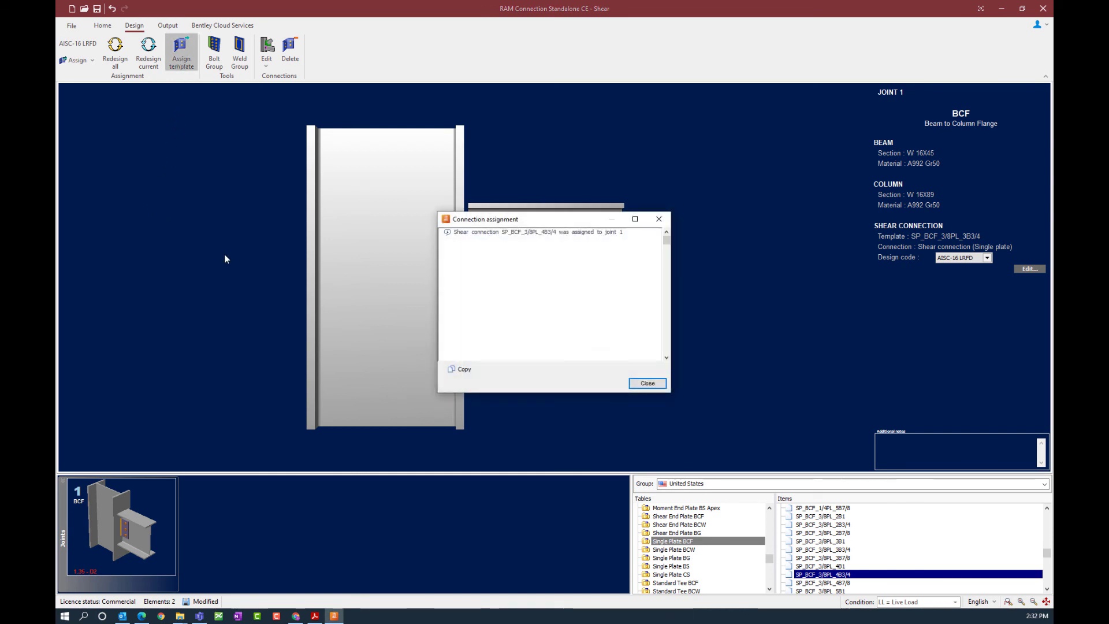
click(645, 384)
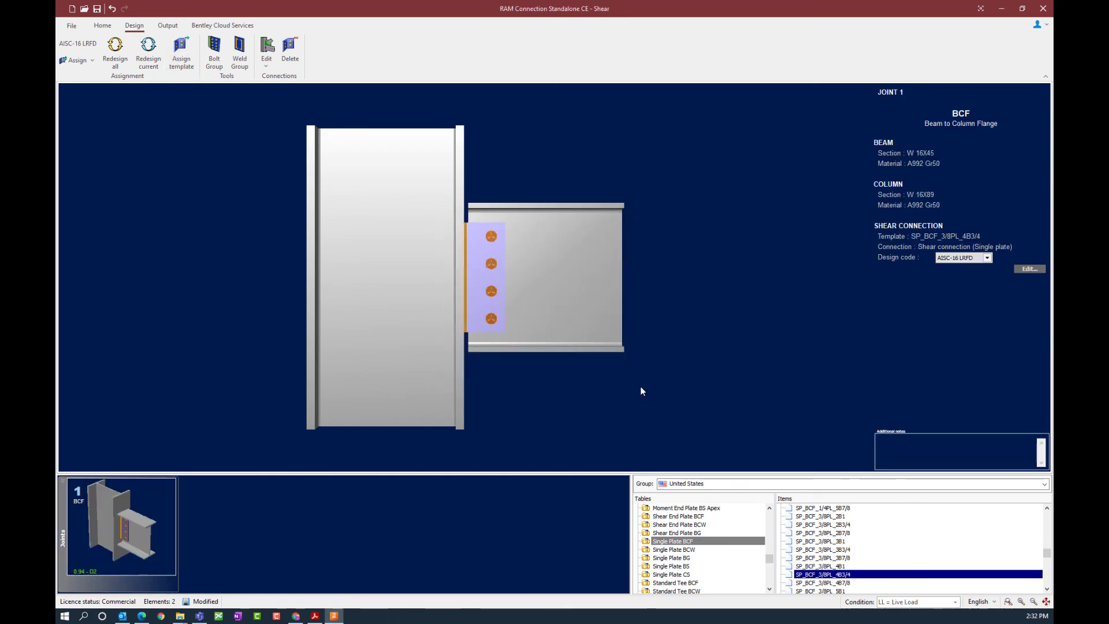